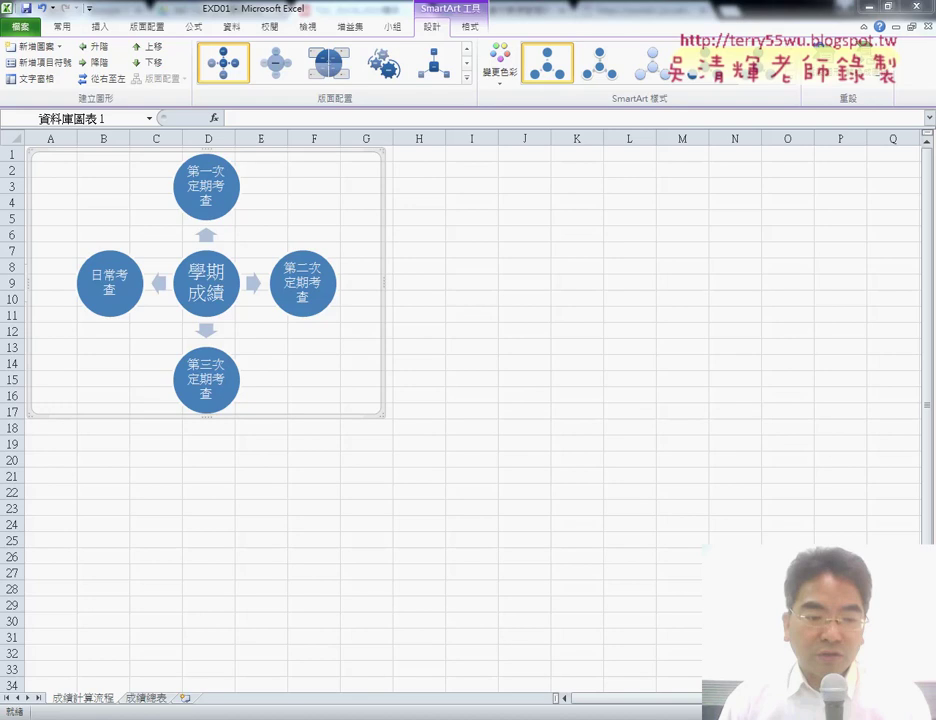
# - Show the diagram's text outline, then bring up the exam instructions PDF at page 4
pyautogui.click(31, 78)
pyautogui.moveTo(110, 716)
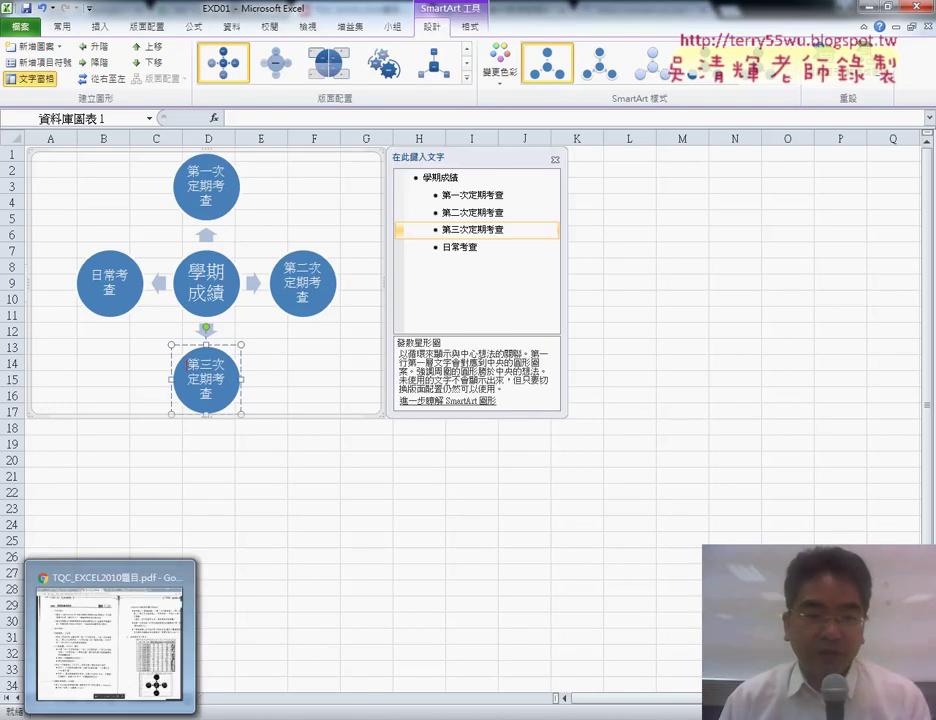
pyautogui.click(122, 686)
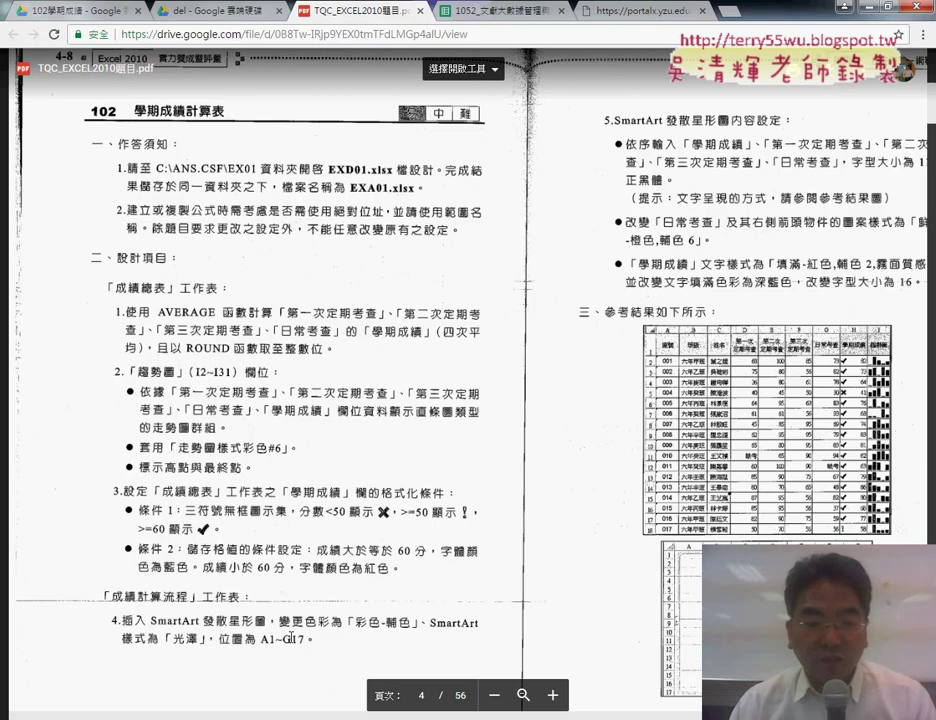
# - Return to the workbook, deselect the diagram and add a new blank worksheet 工作表1
pyautogui.click(853, 13)
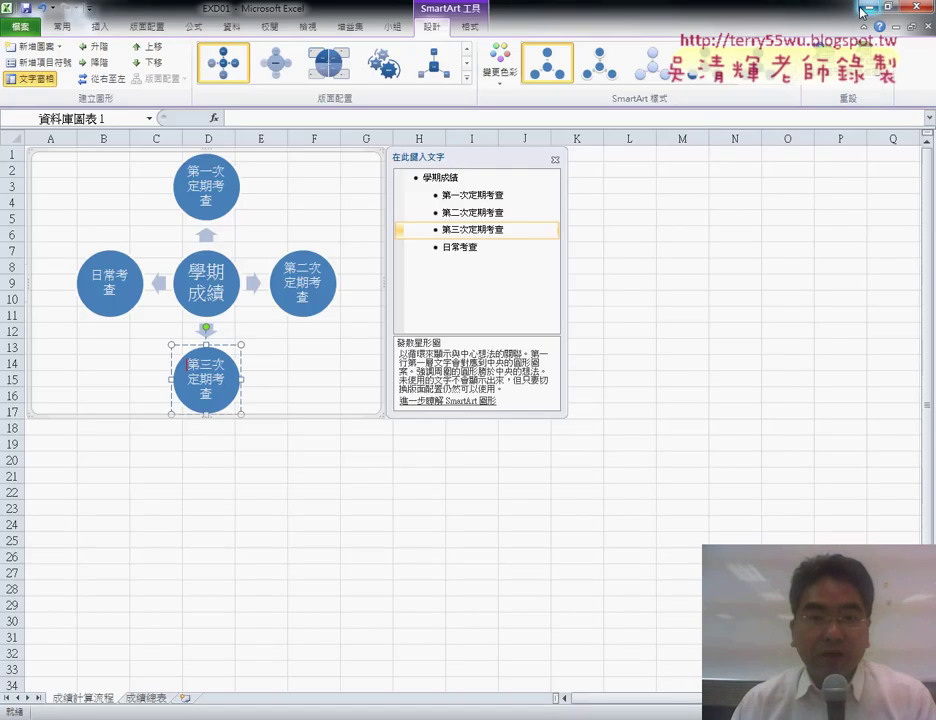
pyautogui.click(300, 536)
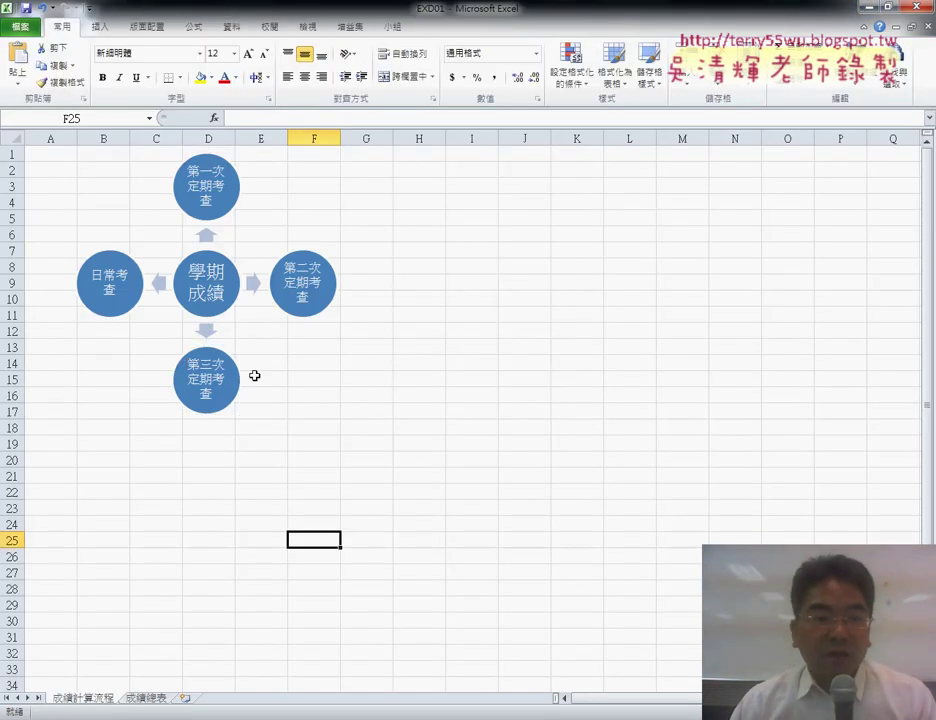
pyautogui.click(184, 697)
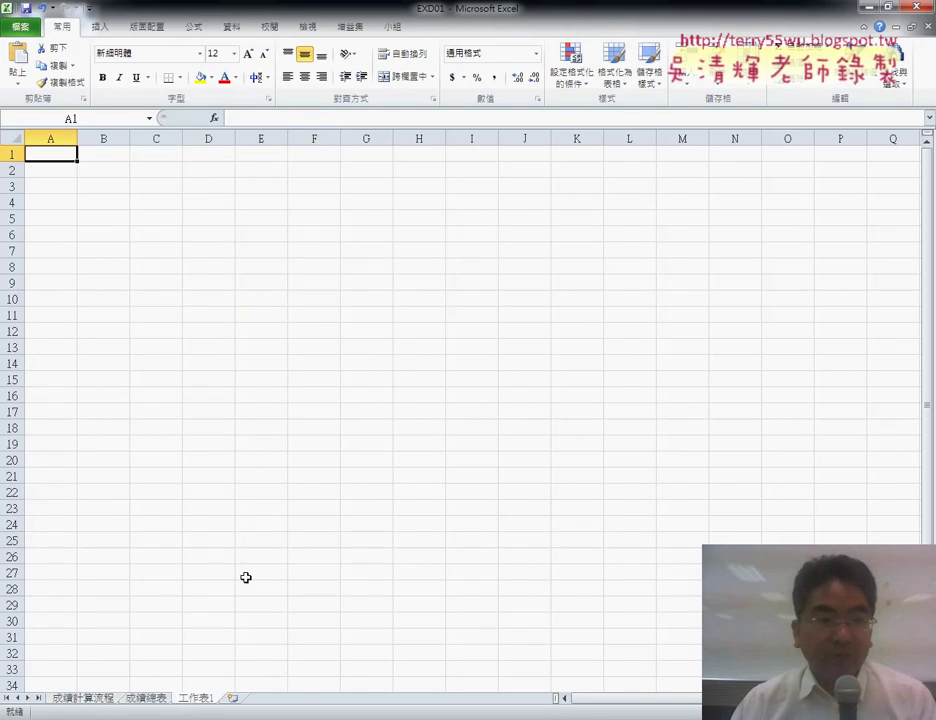
# - Insert a 發散星形圖 cycle SmartArt, move it to A1 and enlarge it to row 17
pyautogui.click(100, 27)
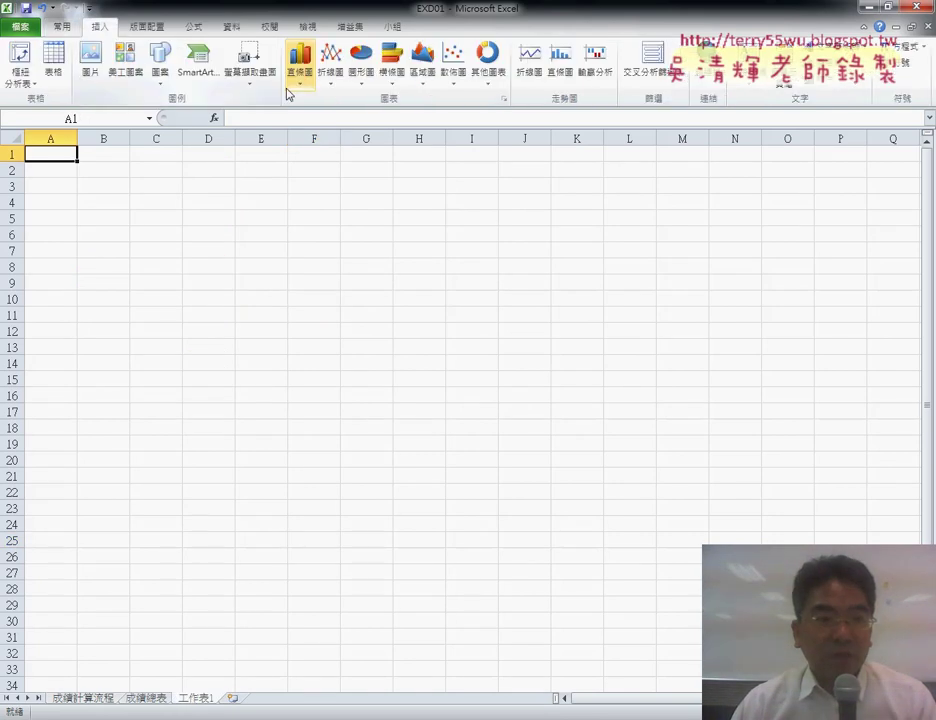
pyautogui.click(196, 76)
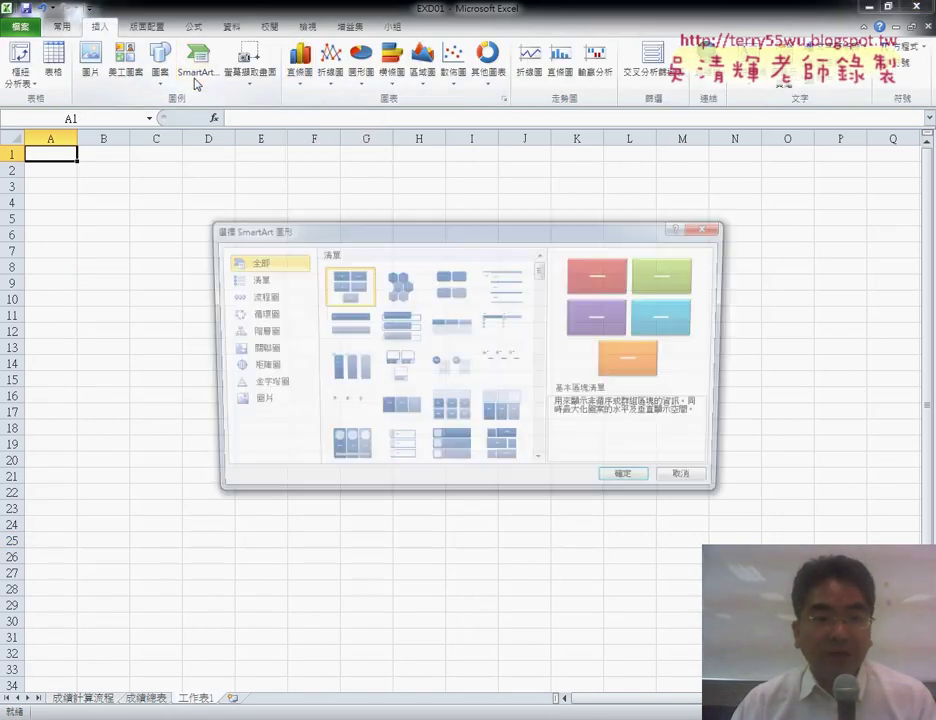
pyautogui.click(273, 316)
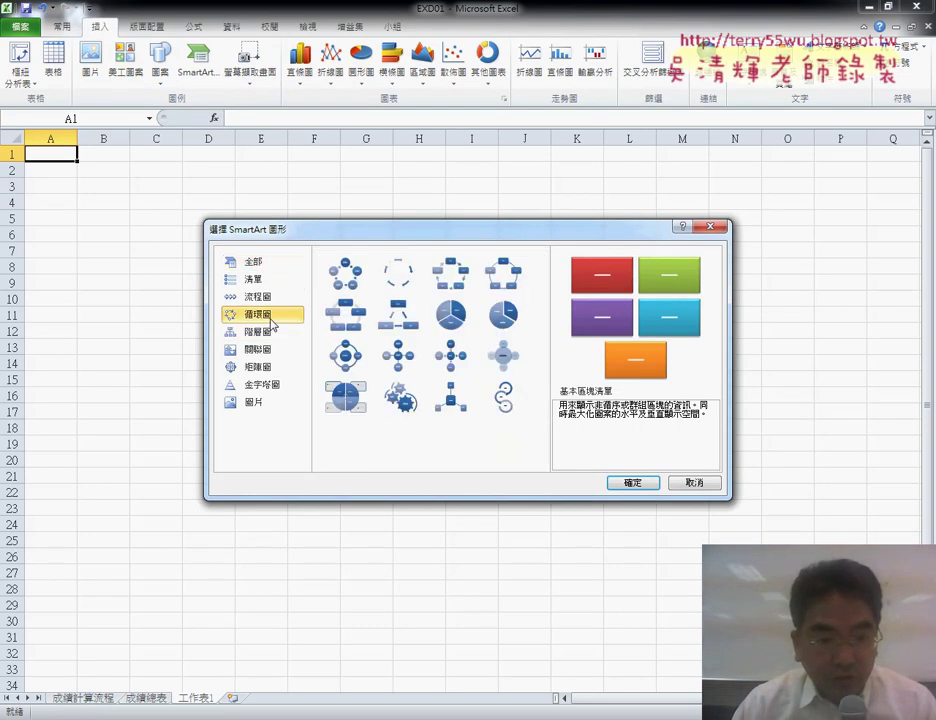
pyautogui.click(450, 370)
pyautogui.click(641, 482)
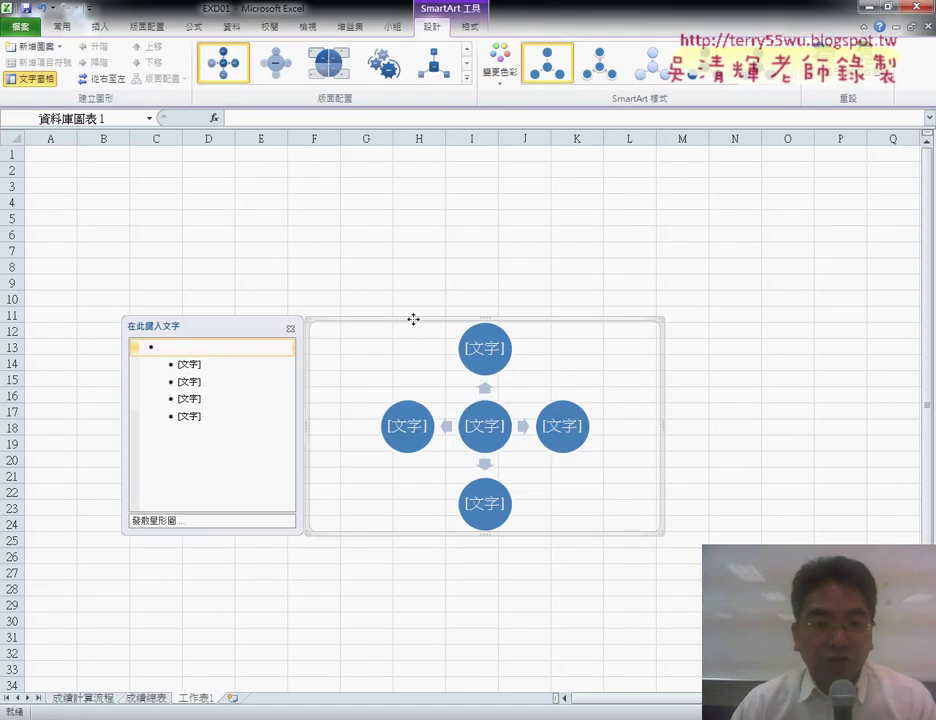
pyautogui.moveTo(414, 318); pyautogui.dragTo(134, 149)
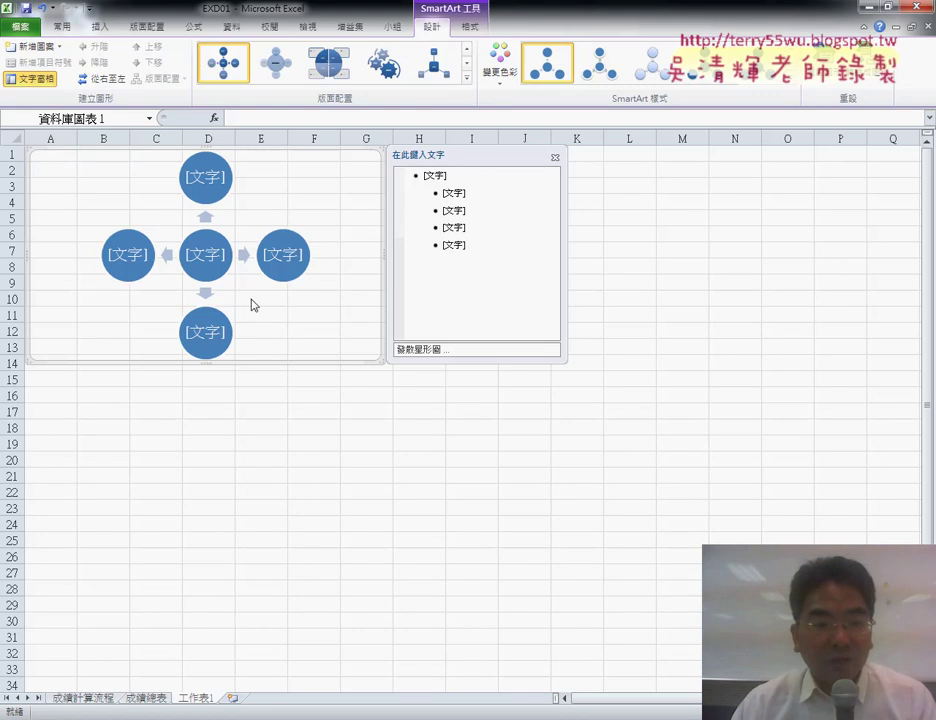
pyautogui.moveTo(377, 359)
pyautogui.mouseDown()
pyautogui.moveTo(375, 415)
pyautogui.moveTo(388, 415)
pyautogui.mouseUp()
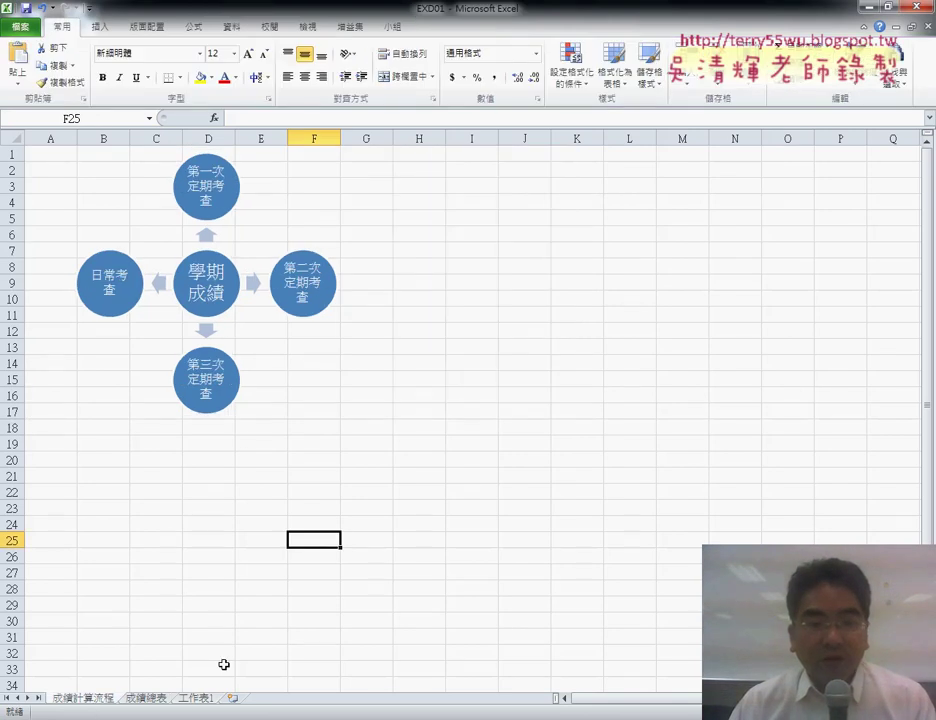
# - Select the finished diagram's centre 學期成績 item, then switch to the 成績總表 sheet
pyautogui.click(174, 181)
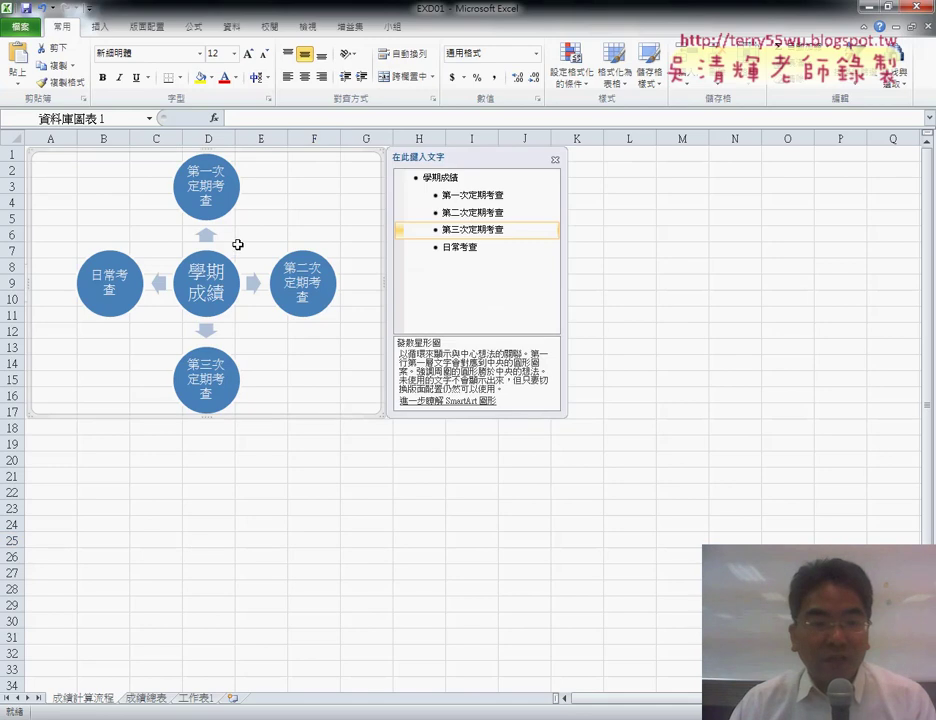
pyautogui.click(457, 178)
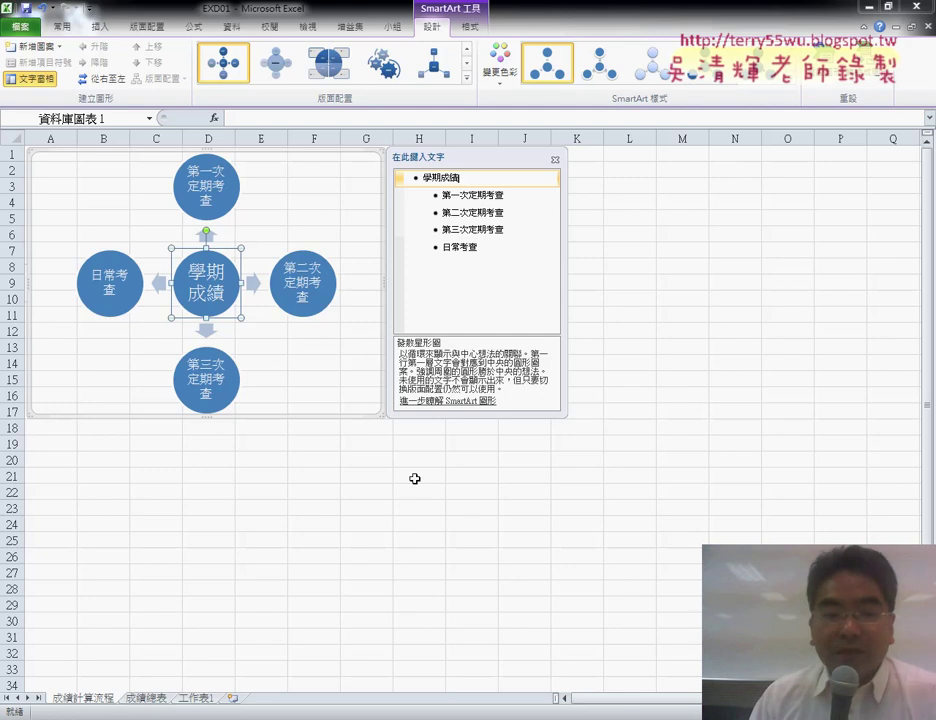
pyautogui.click(147, 699)
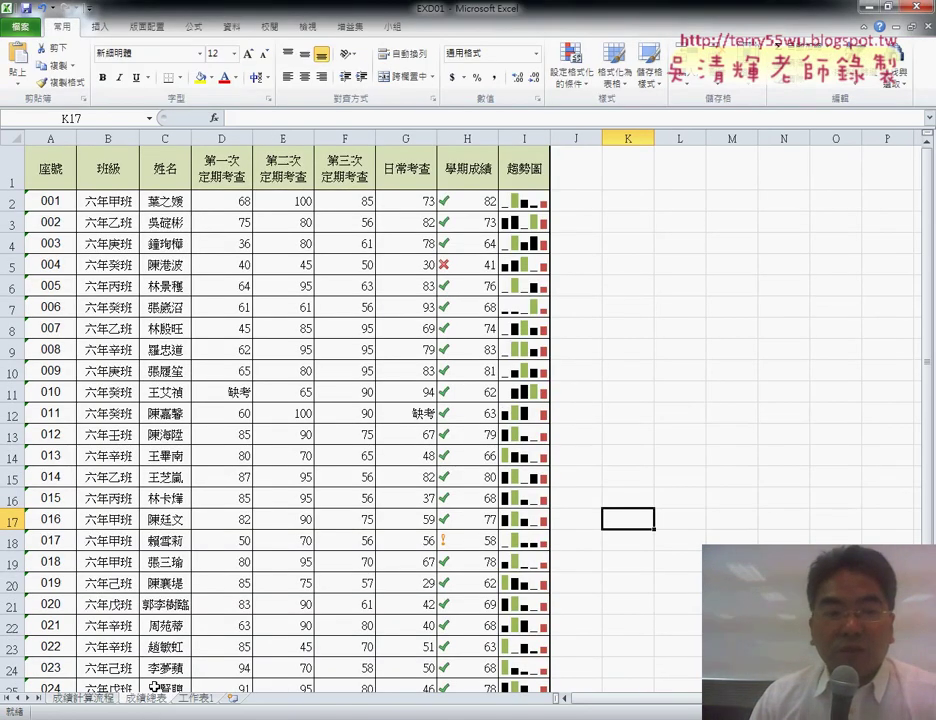
# - Select header cells D1:H1 and replace Notepad's line with the copied text
pyautogui.moveTo(217, 179); pyautogui.dragTo(438, 175)
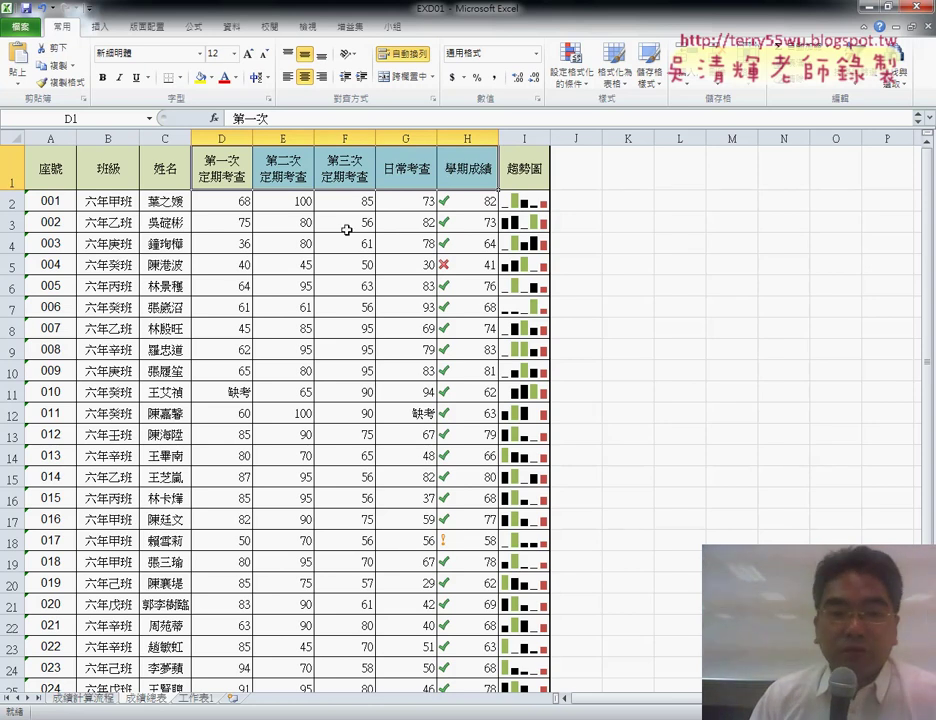
pyautogui.hotkey('alt', 'Tab')
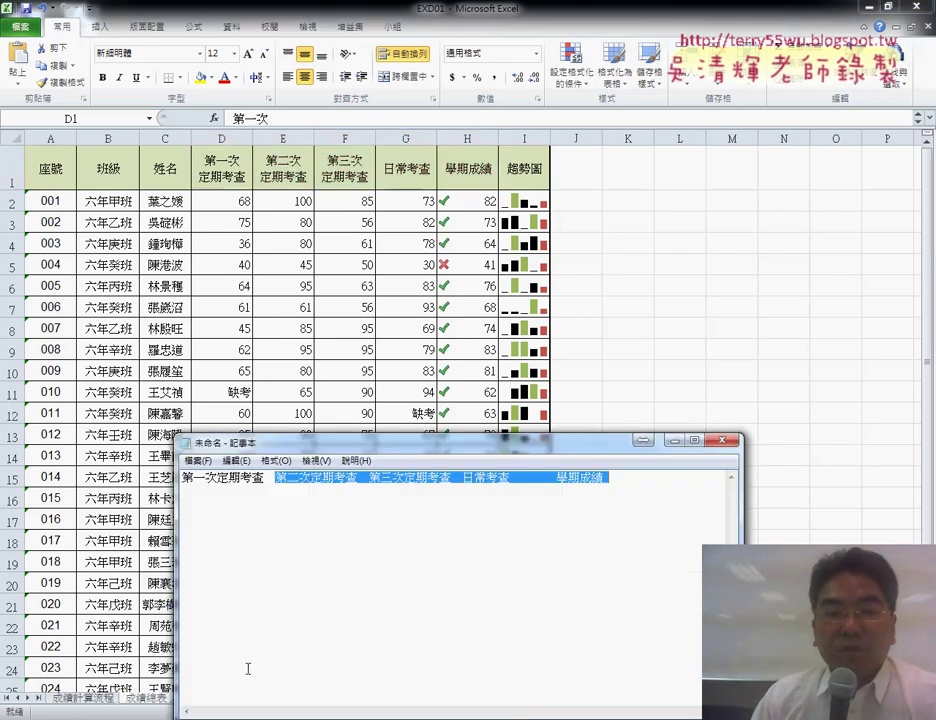
pyautogui.click(576, 513)
pyautogui.hotkey('ctrl', 'a')
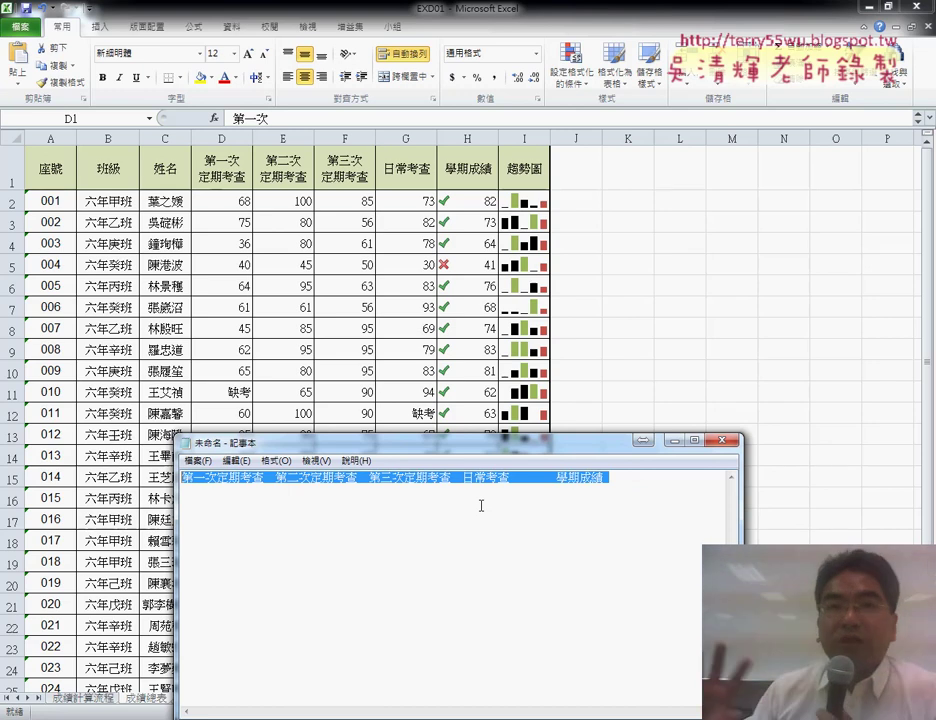
pyautogui.write('學期成績')
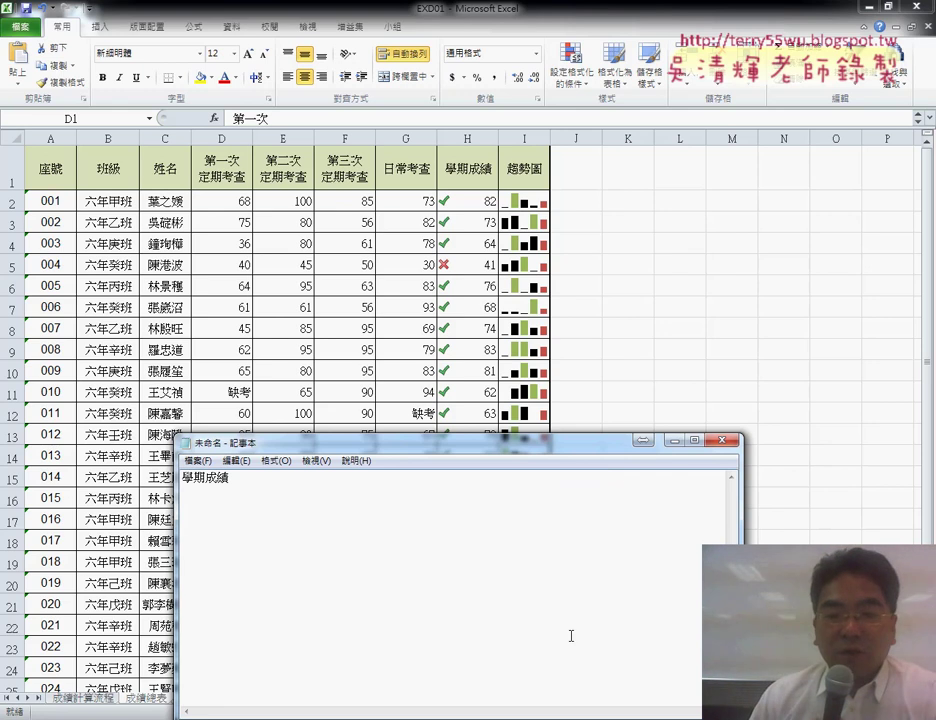
pyautogui.moveTo(497, 441); pyautogui.dragTo(670, 193)
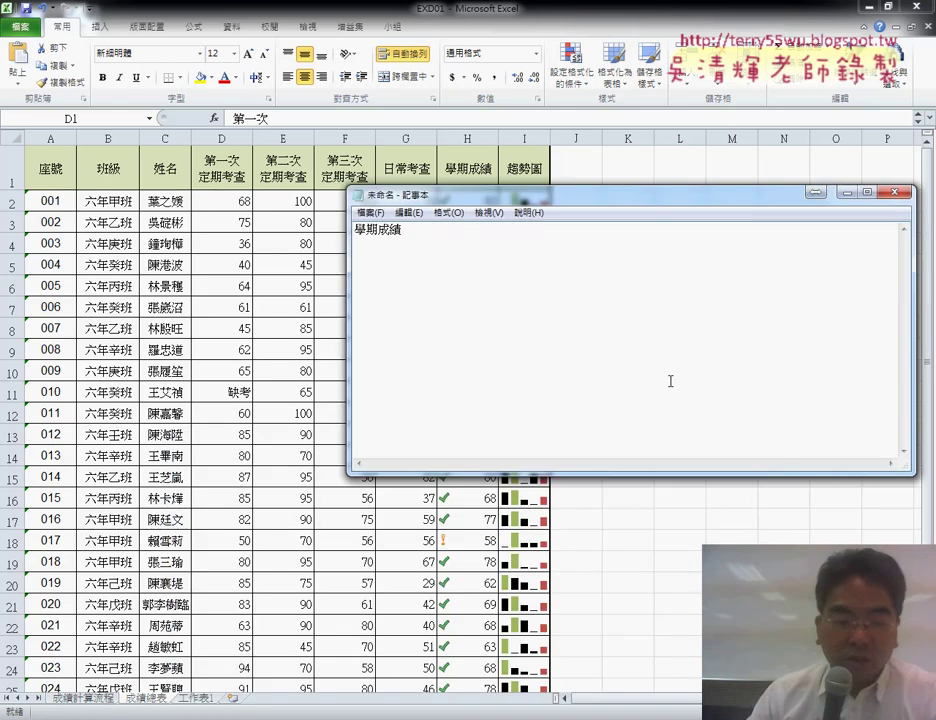
# - Copy the Notepad line back into D1:H1, then copy those header cells again
pyautogui.hotkey('ctrl', 'a')
pyautogui.hotkey('ctrl', 'c')
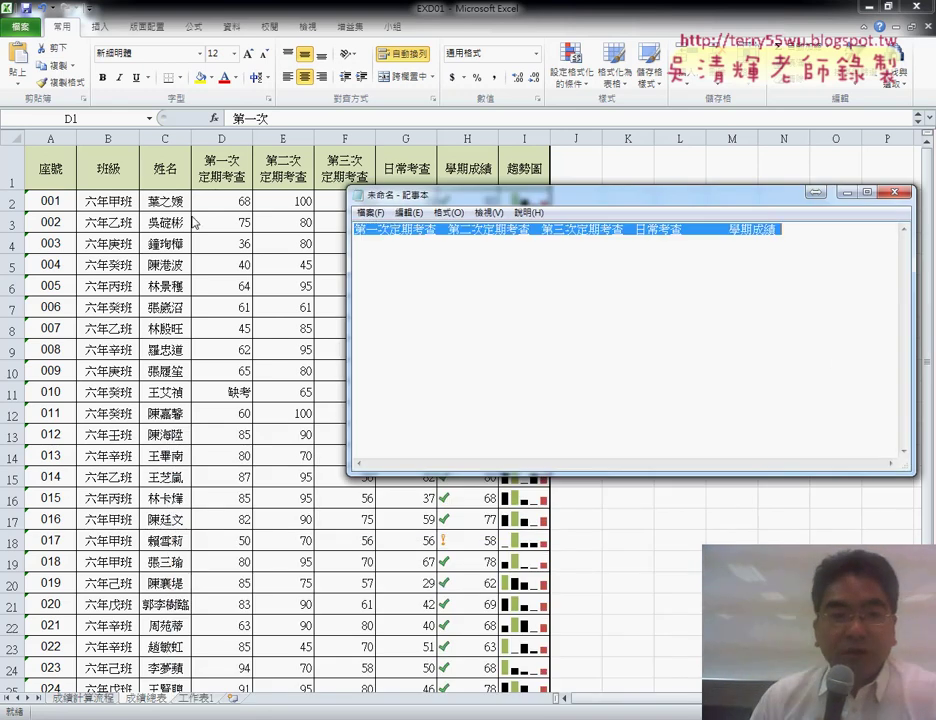
pyautogui.click(222, 163)
pyautogui.hotkey('ctrl', 'v')
pyautogui.rightClick(237, 172)
pyautogui.click(285, 192)
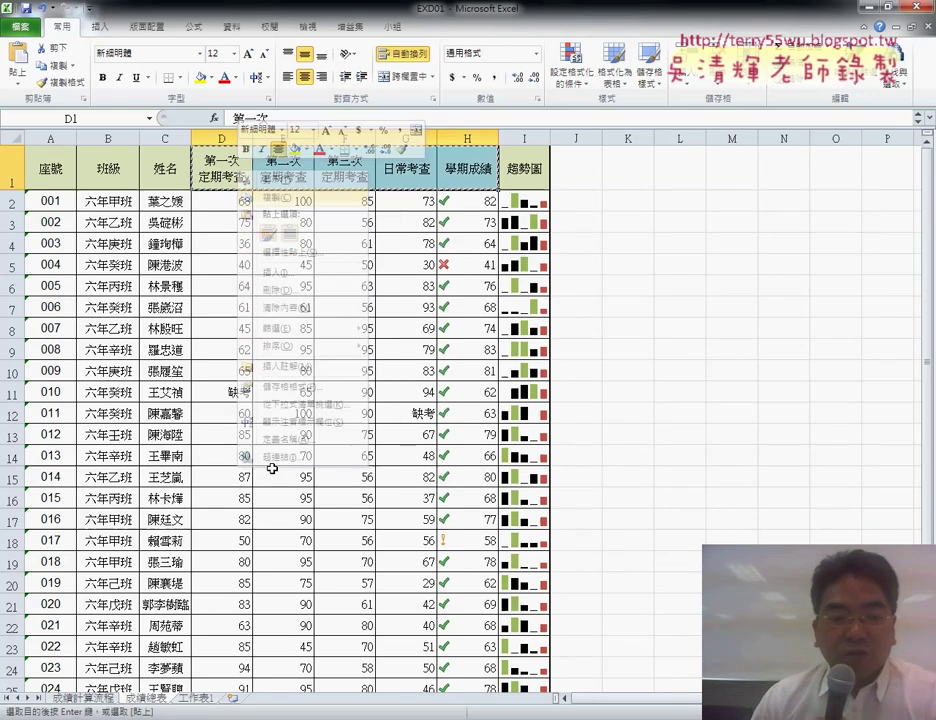
# - Paste the headers into Notepad, undo the quoted paste, and return to Excel
pyautogui.hotkey('alt', 'Tab')
pyautogui.rightClick(603, 330)
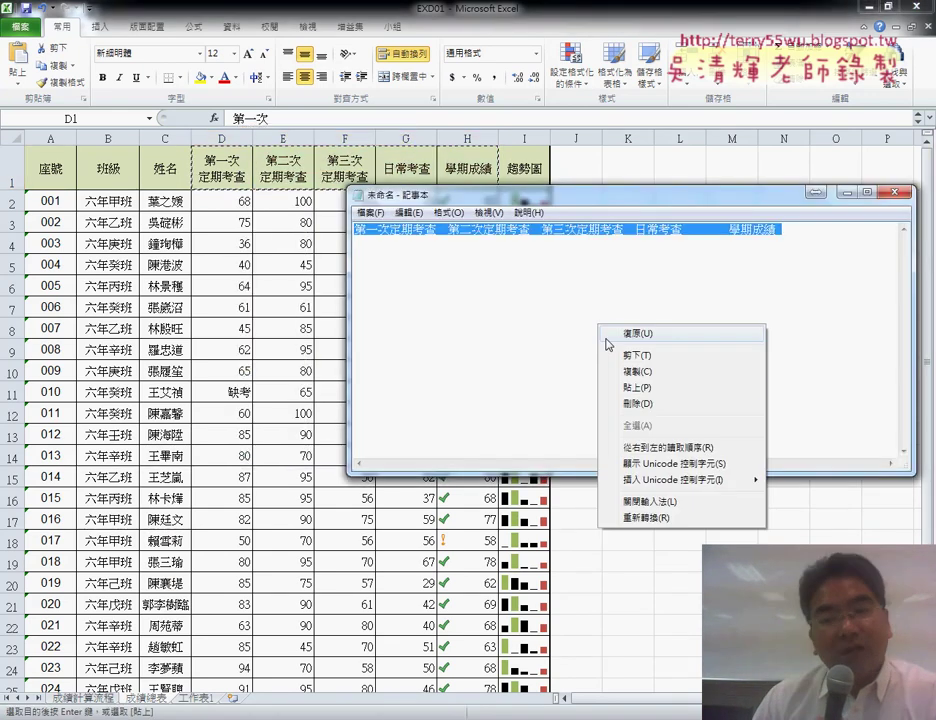
pyautogui.click(635, 387)
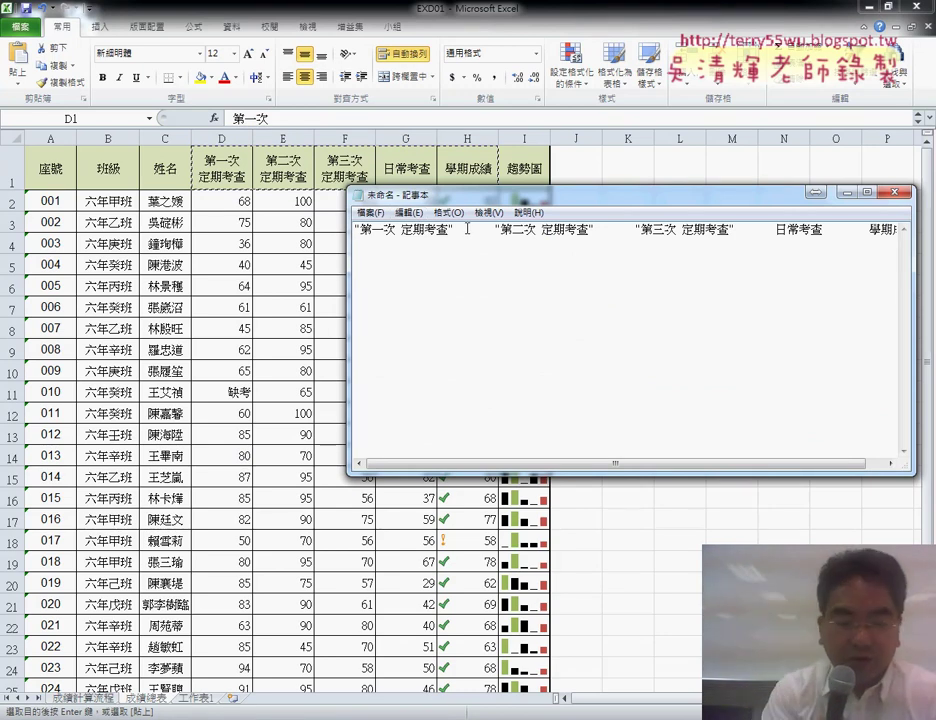
pyautogui.hotkey('ctrl', 'z')
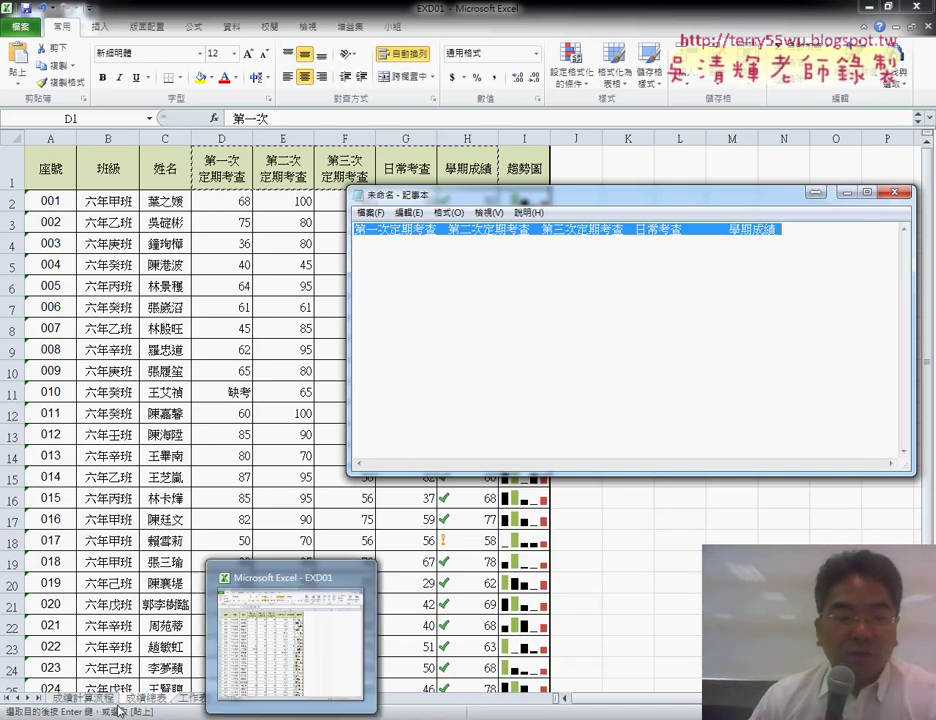
pyautogui.click(281, 710)
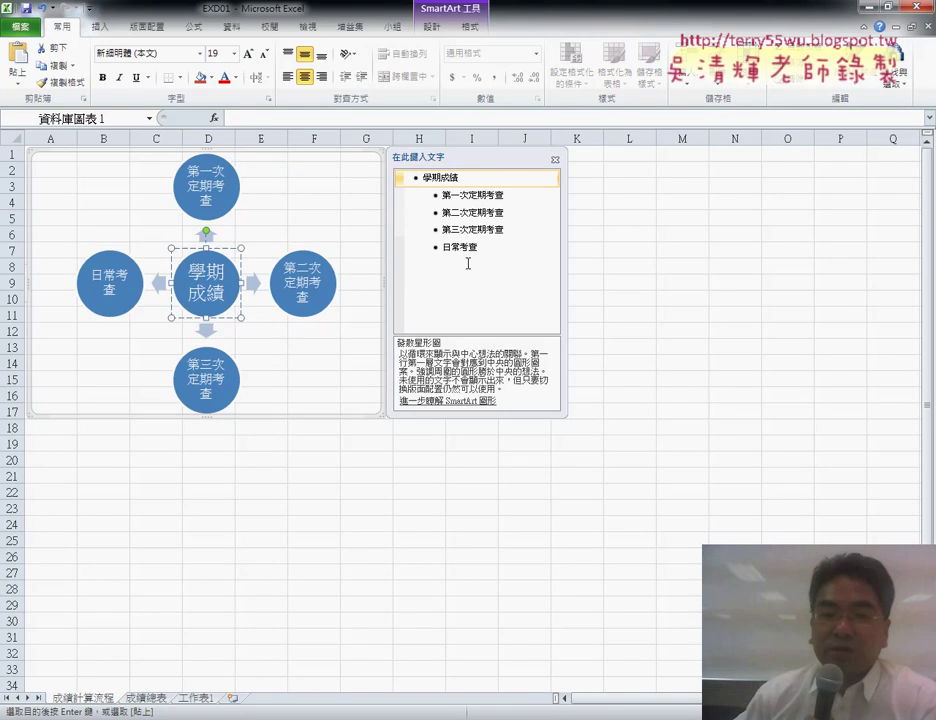
# - Select the SmartArt, mark it and its tool tabs in red, clear the marks, show Design
pyautogui.click(382, 236)
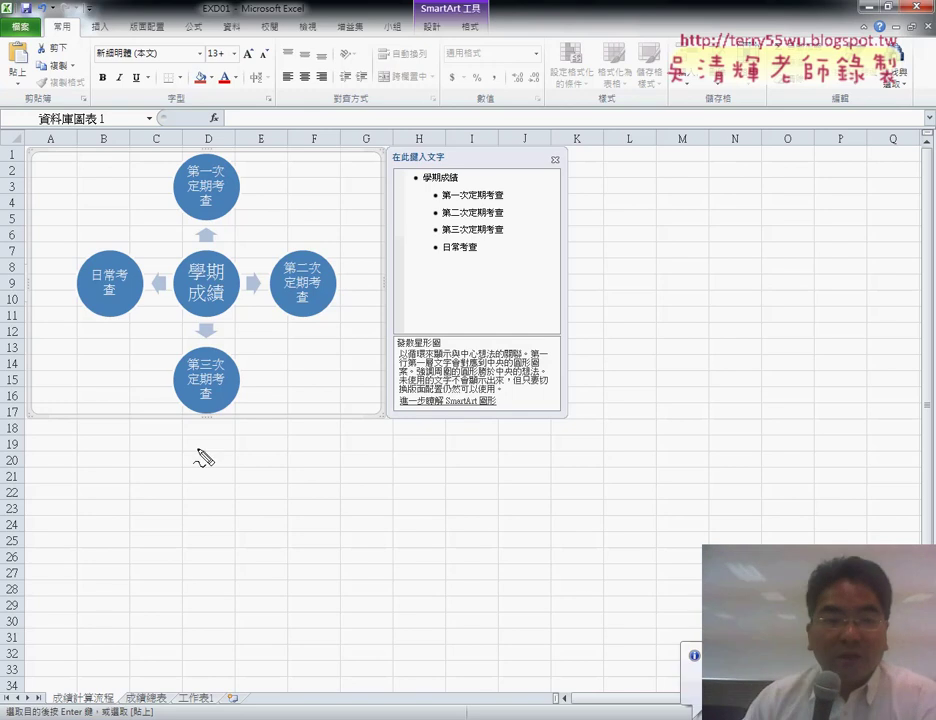
pyautogui.moveTo(156, 450)
pyautogui.mouseDown()
pyautogui.moveTo(353, 352)
pyautogui.moveTo(186, 412)
pyautogui.mouseUp()
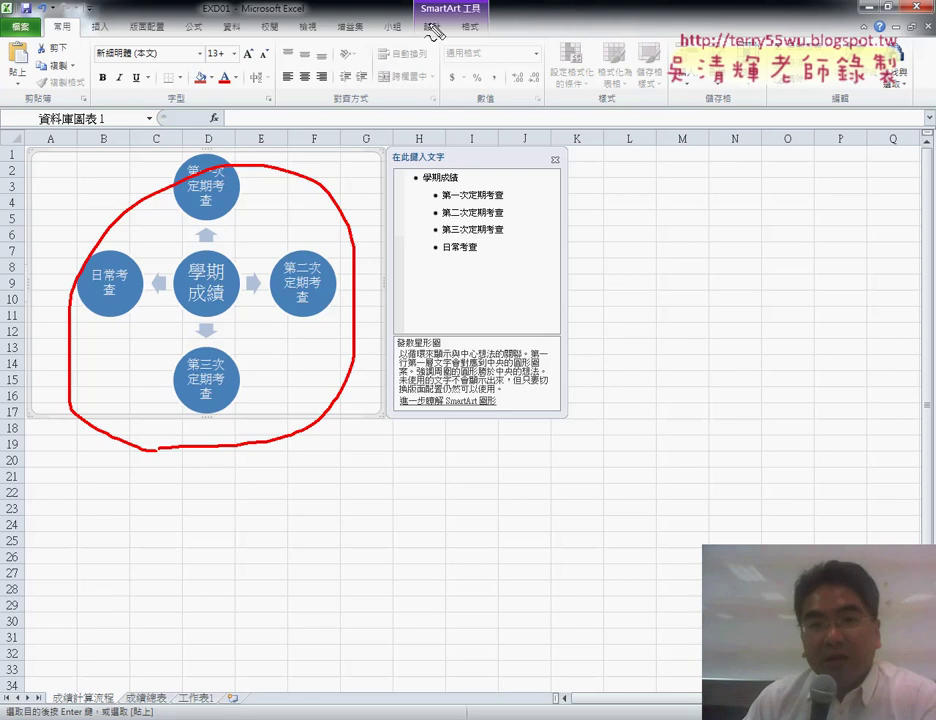
pyautogui.moveTo(437, 33); pyautogui.dragTo(476, 50)
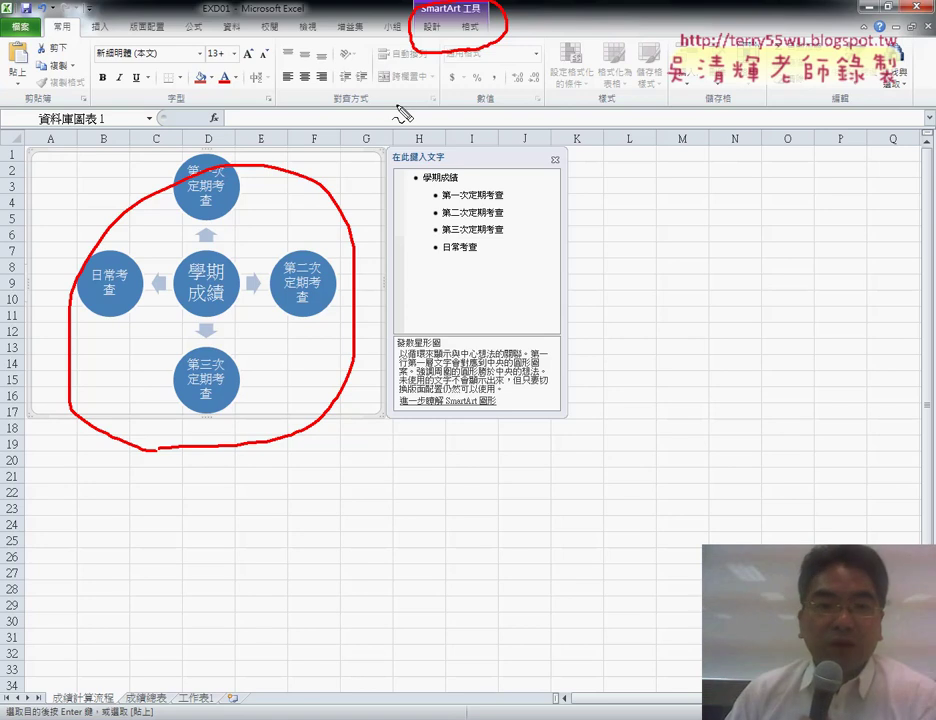
pyautogui.moveTo(357, 216); pyautogui.dragTo(451, 72)
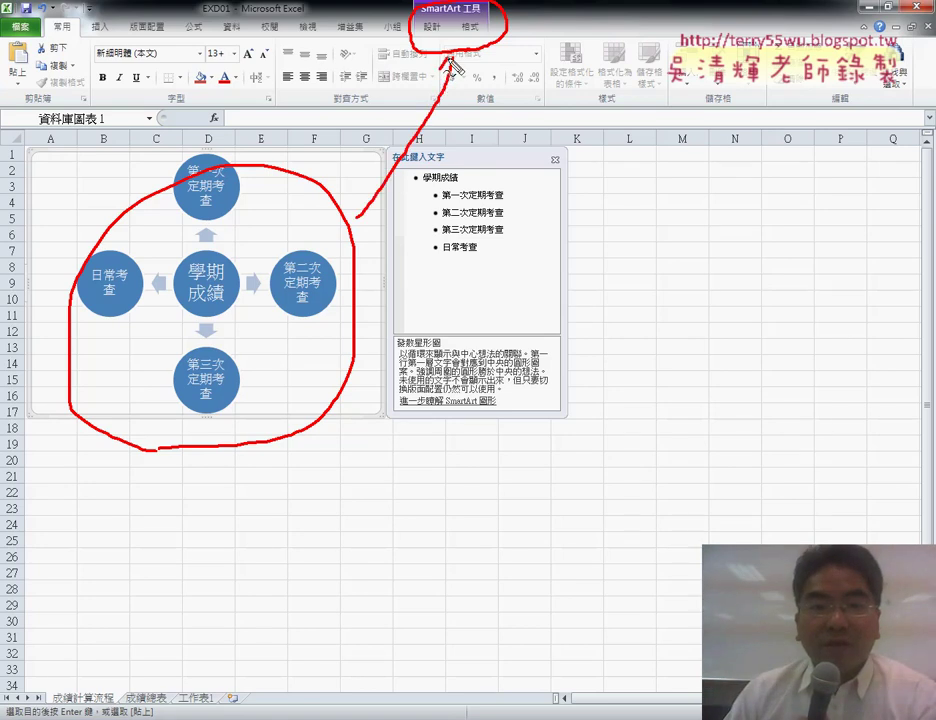
pyautogui.press('Escape')
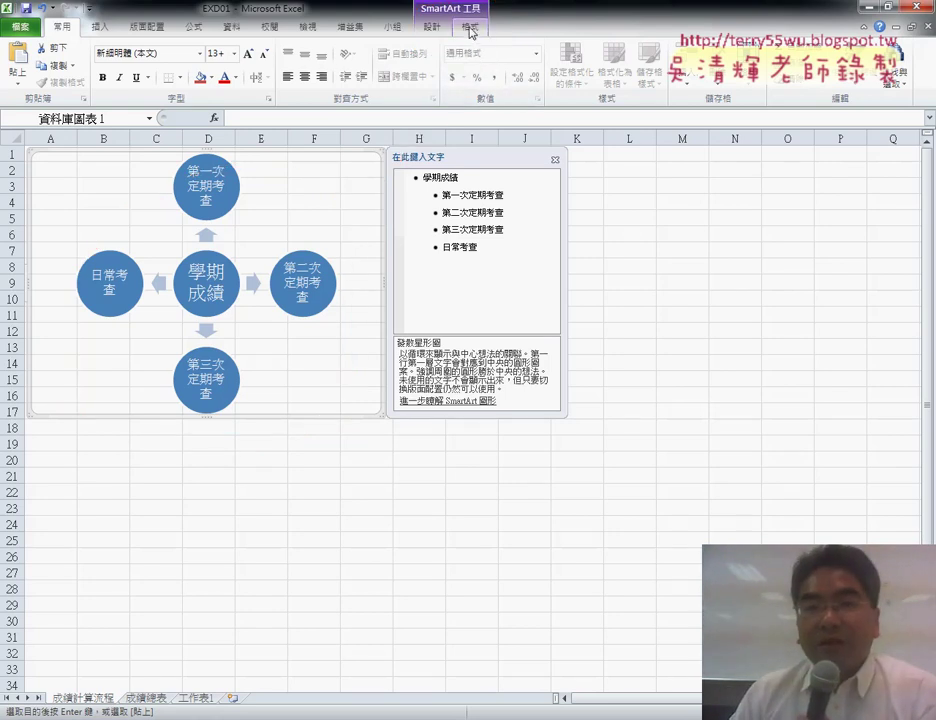
pyautogui.click(471, 29)
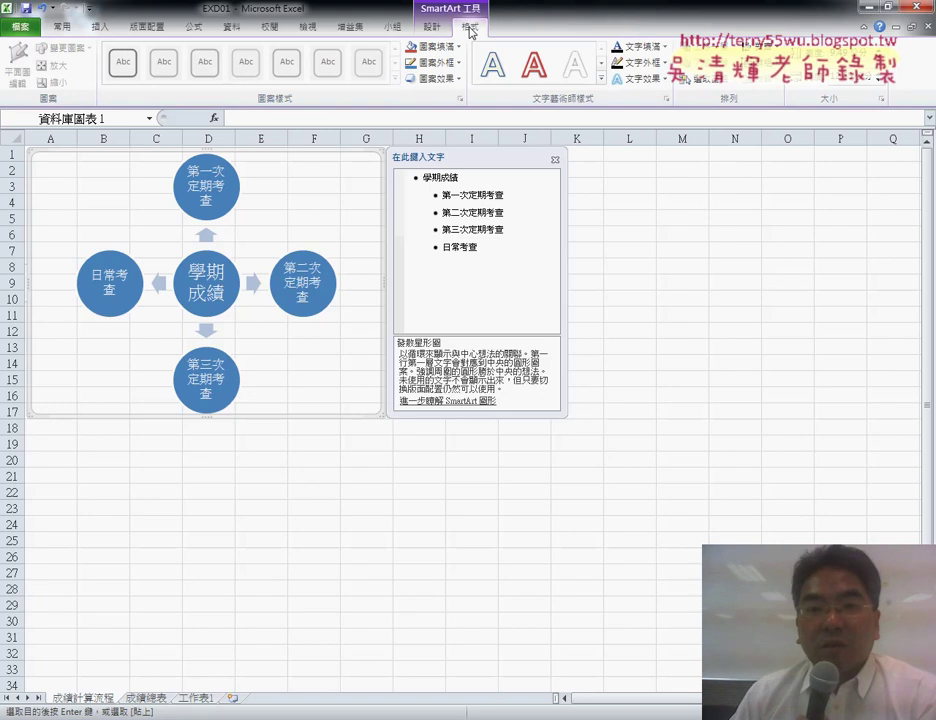
pyautogui.click(432, 28)
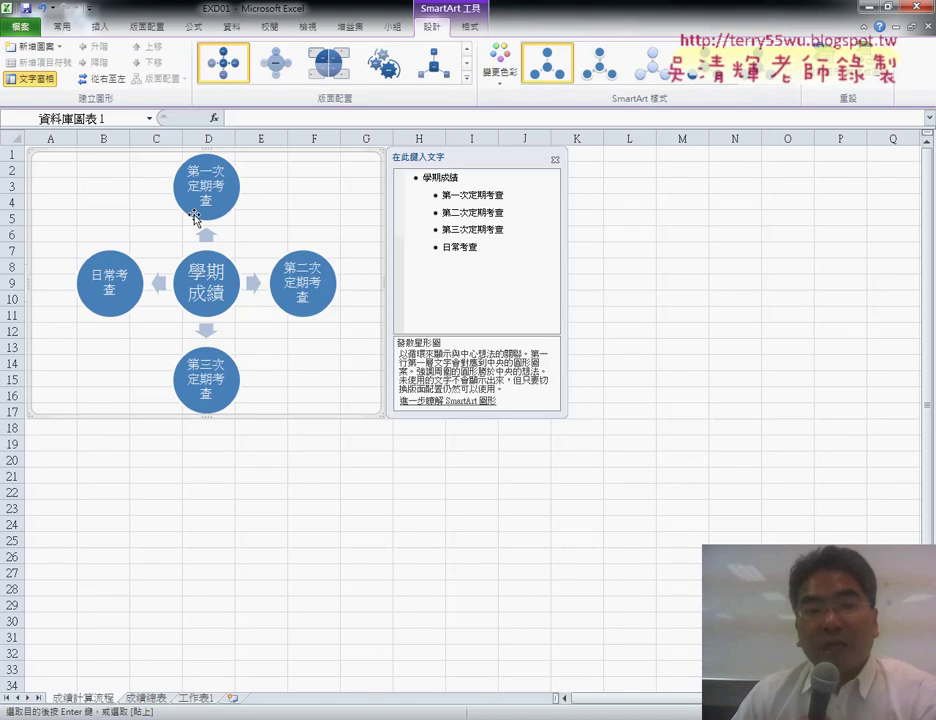
# - Recolour the diagram with 彩色 - 輔色, giving red, green, purple and teal circles
pyautogui.click(502, 70)
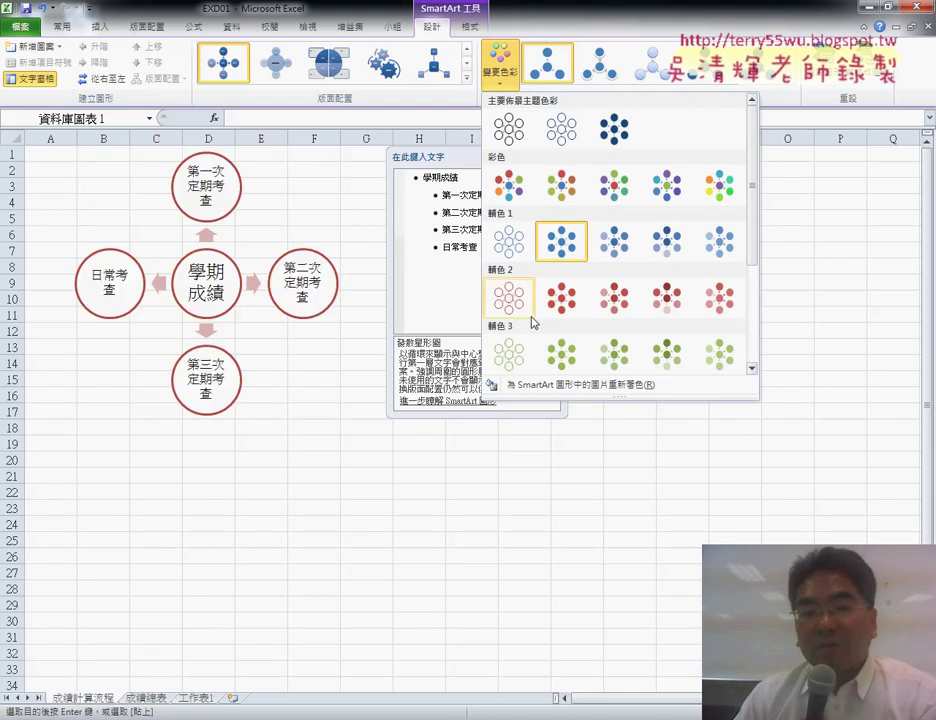
pyautogui.moveTo(755, 238); pyautogui.dragTo(756, 330)
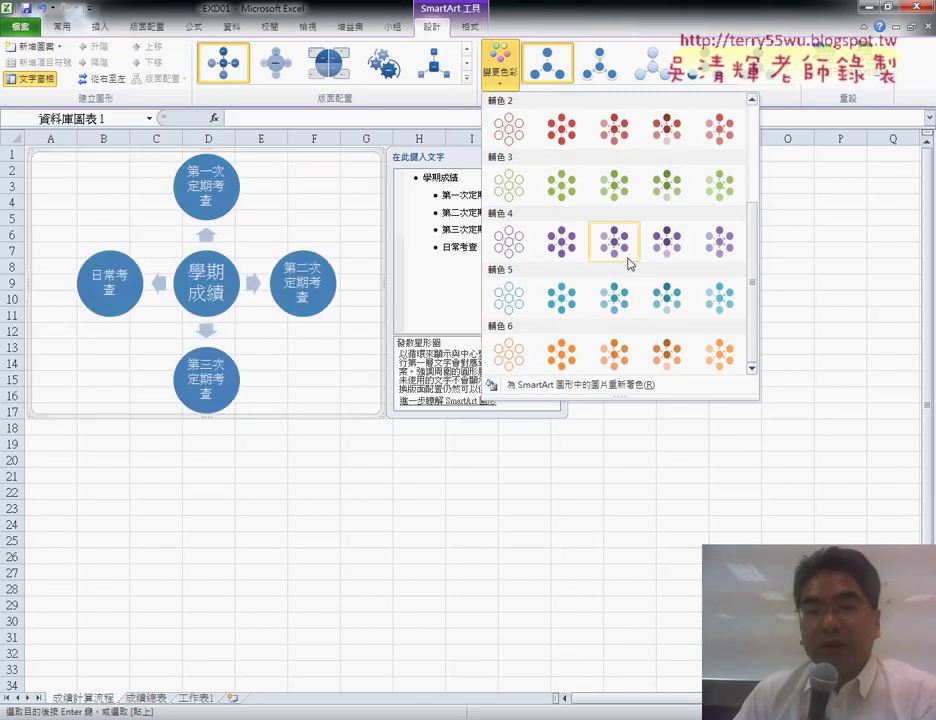
pyautogui.moveTo(752, 282); pyautogui.dragTo(749, 183)
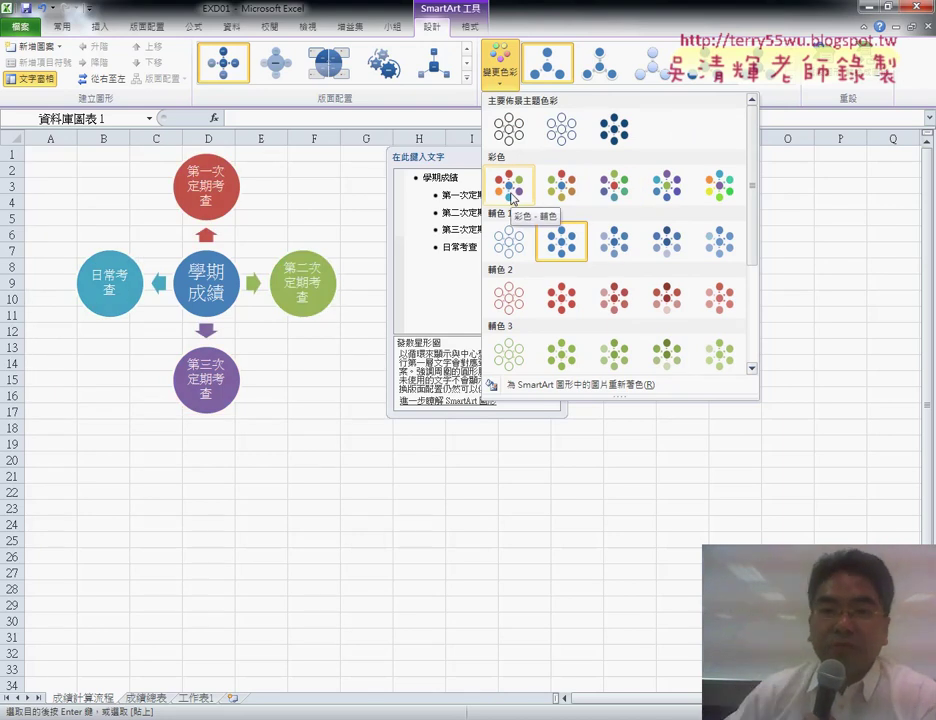
pyautogui.click(510, 197)
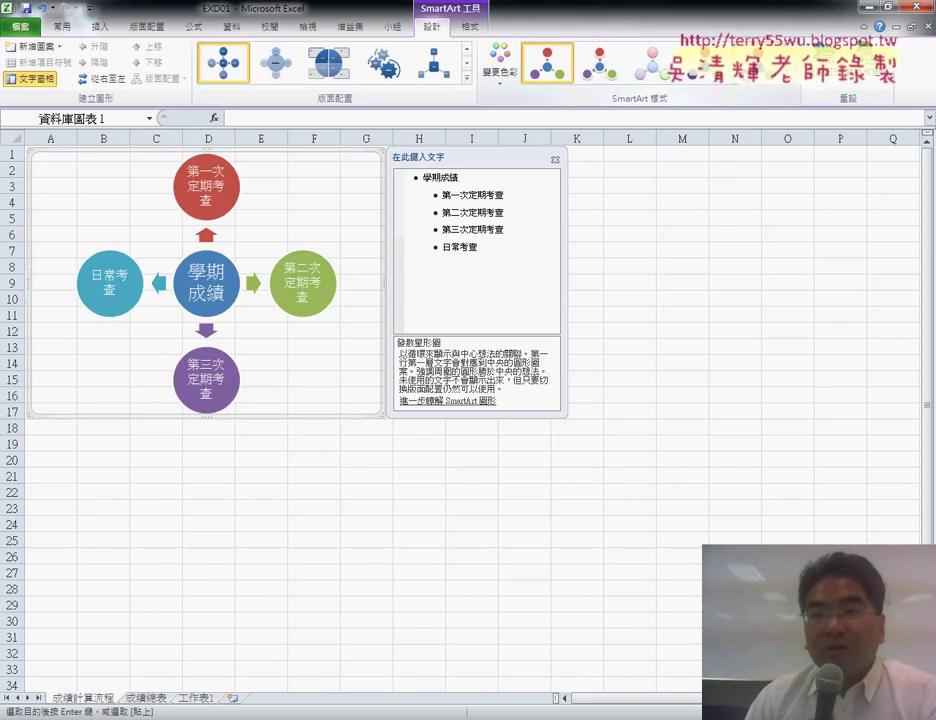
# - Apply the 光澤 3-D style from the full SmartArt Styles gallery
pyautogui.click(792, 87)
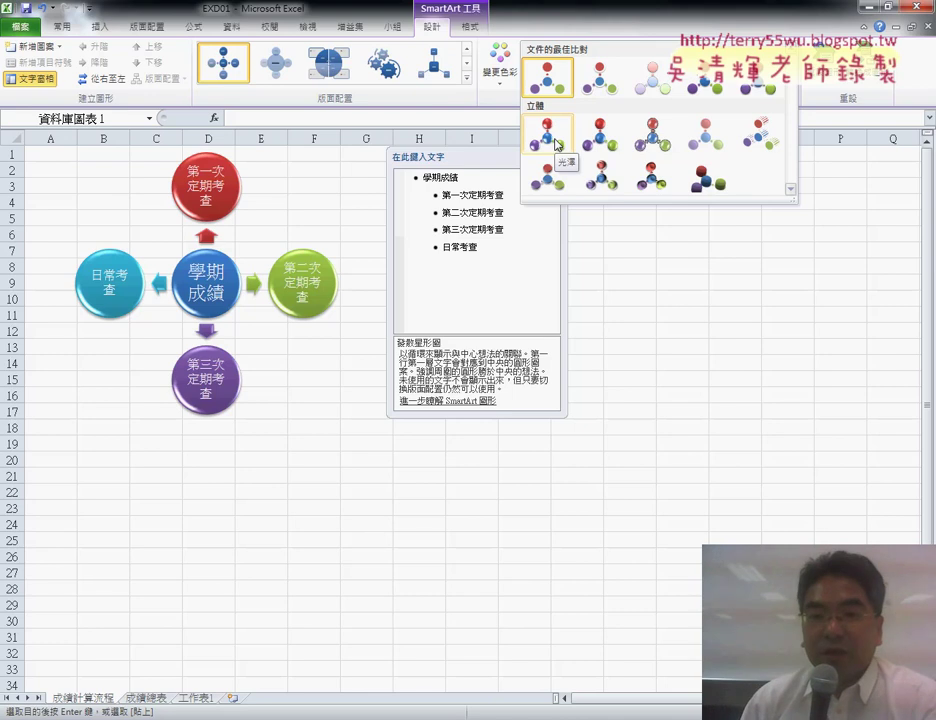
pyautogui.click(557, 143)
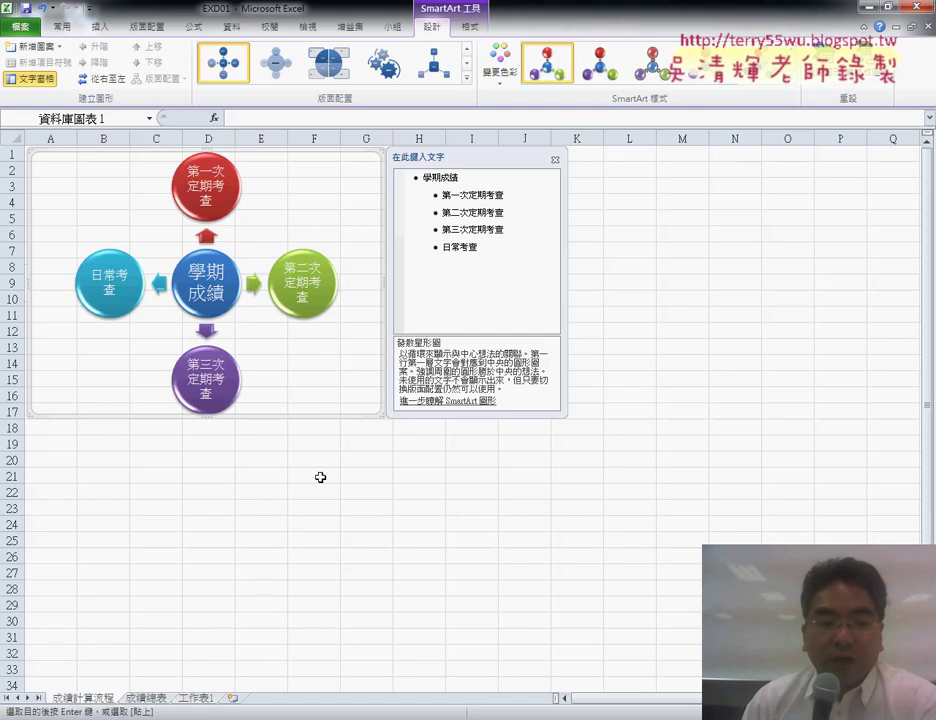
pyautogui.moveTo(115, 716)
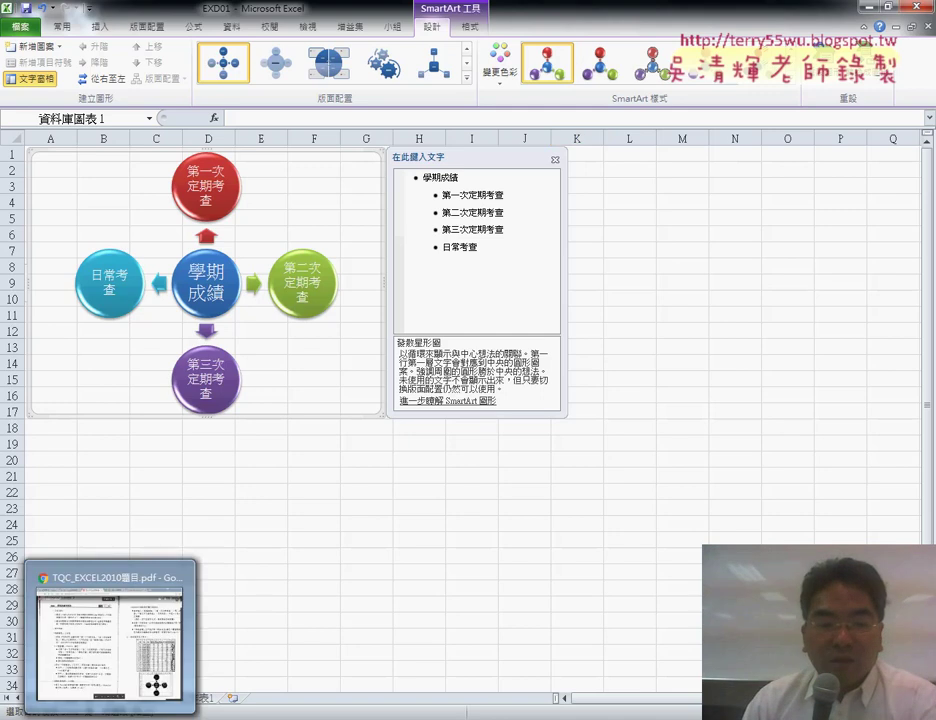
pyautogui.click(117, 659)
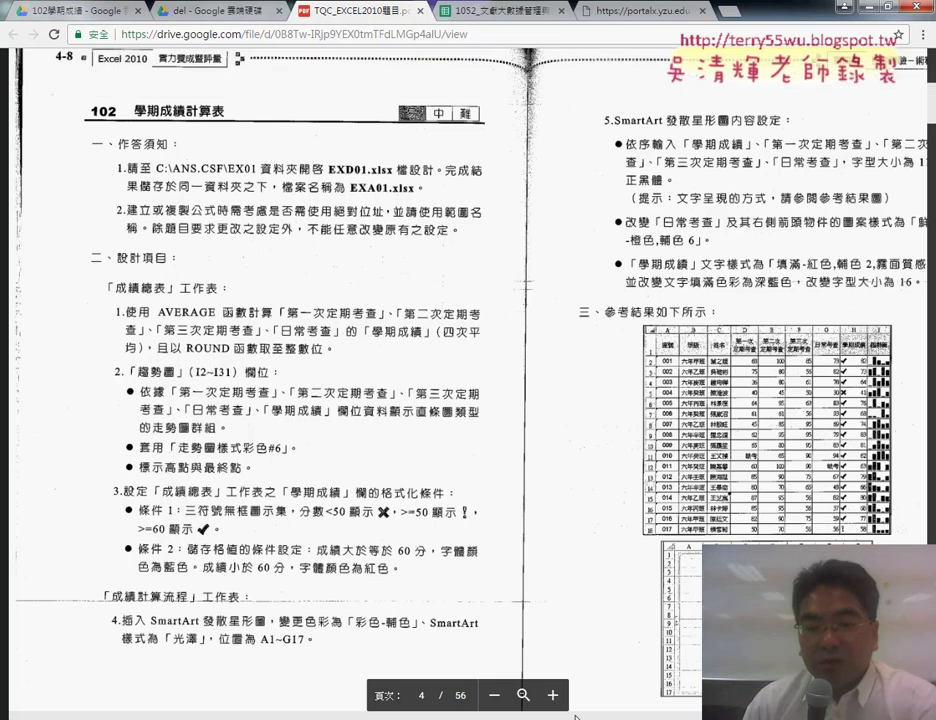
pyautogui.hscroll(2, 506, 667)
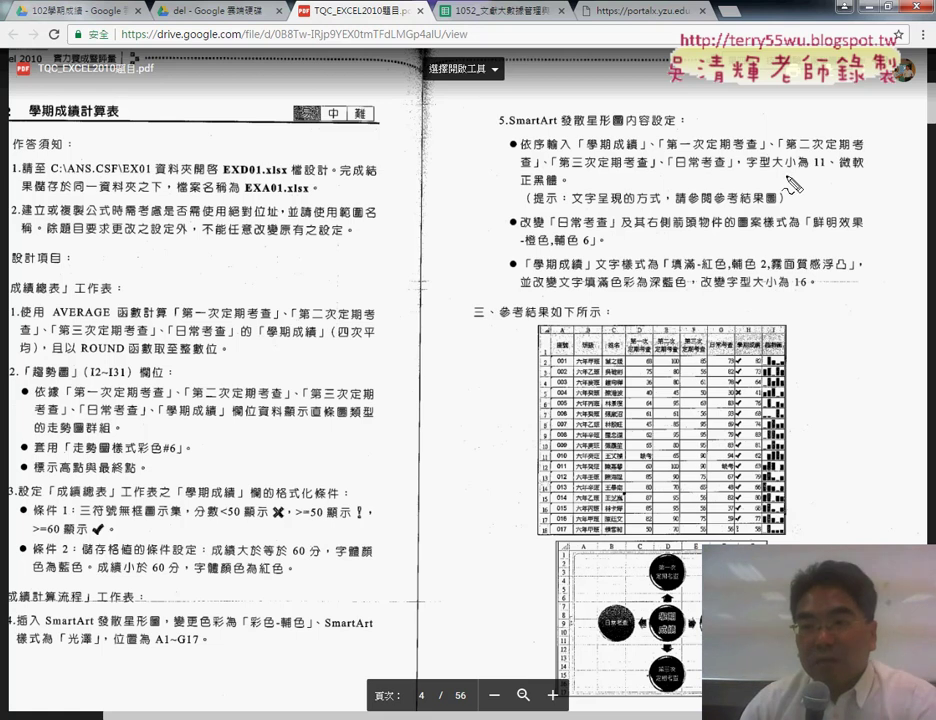
pyautogui.moveTo(748, 170); pyautogui.dragTo(872, 171)
pyautogui.moveTo(520, 186); pyautogui.dragTo(558, 185)
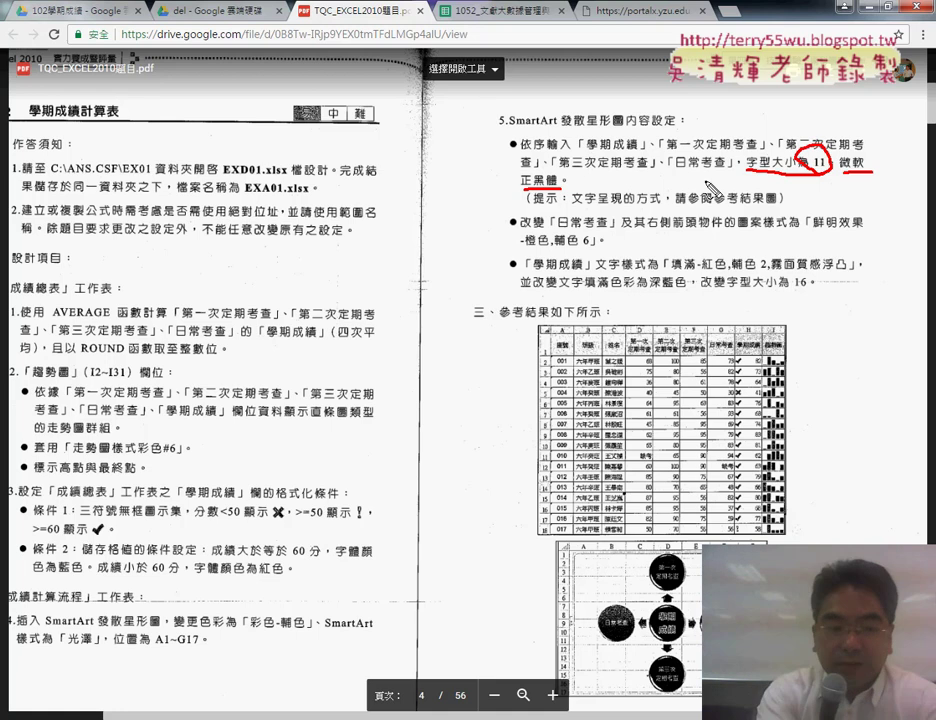
pyautogui.press('Escape')
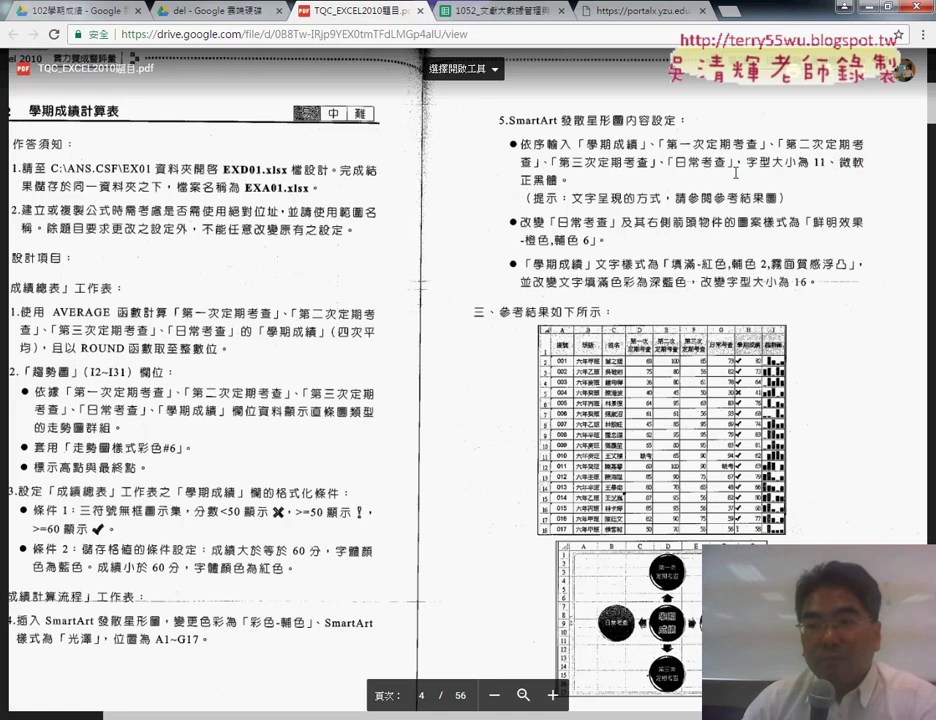
pyautogui.click(866, 6)
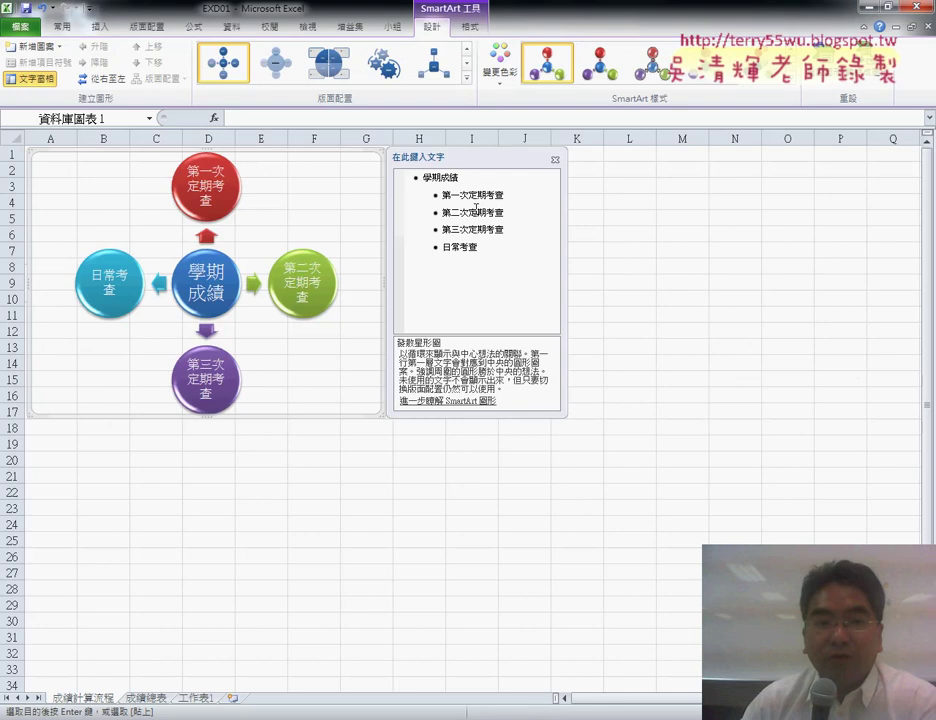
# - Set all the diagram's text to 11 pt 微軟正黑體, then switch back to the exam PDF
pyautogui.click(205, 185)
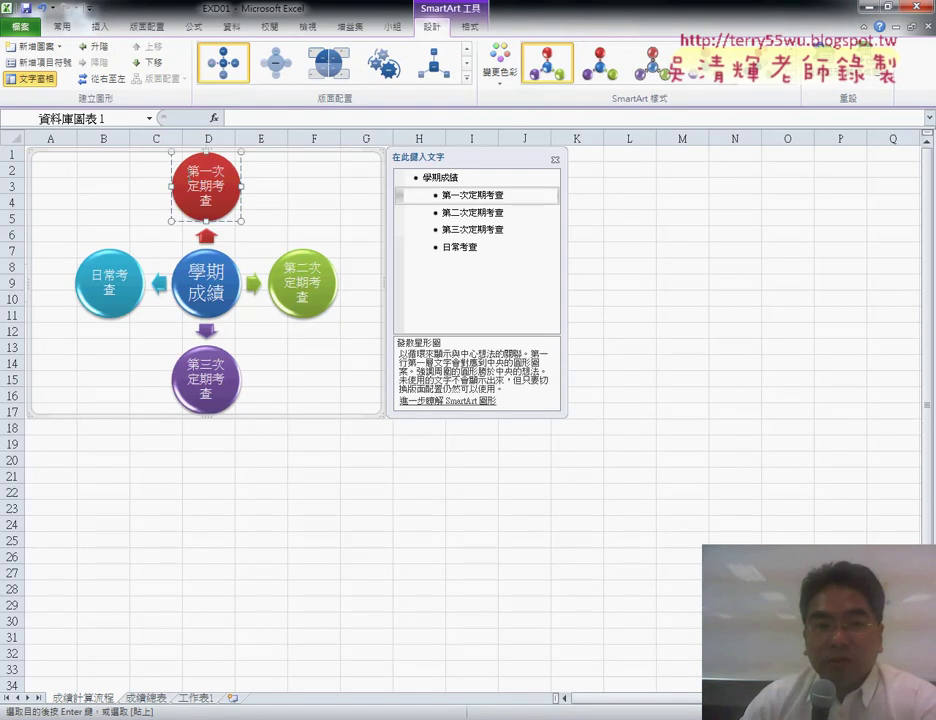
pyautogui.moveTo(193, 172); pyautogui.dragTo(211, 203)
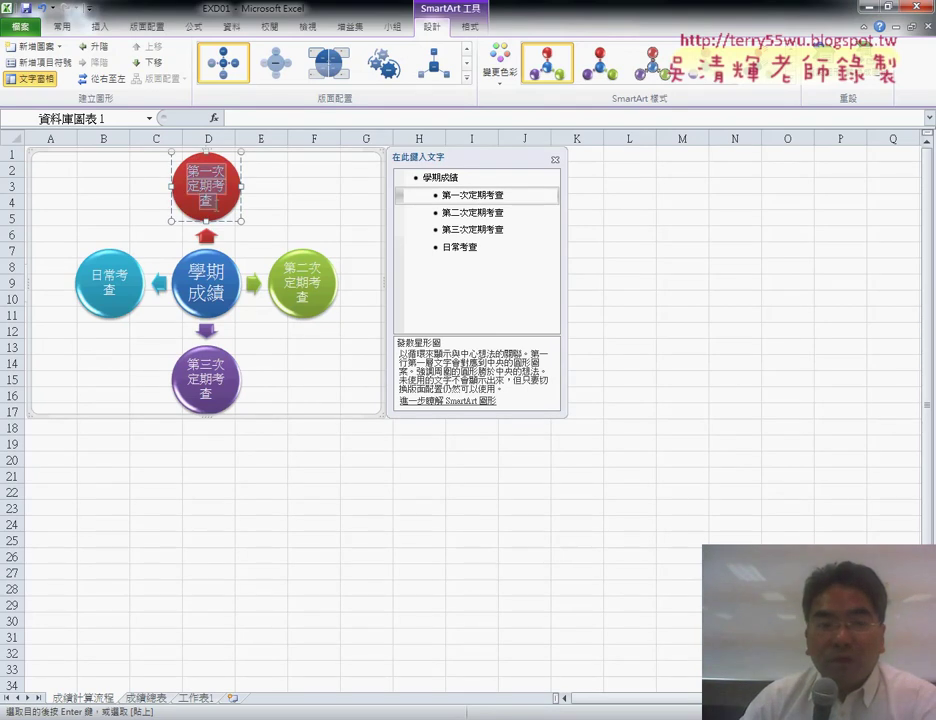
pyautogui.click(62, 29)
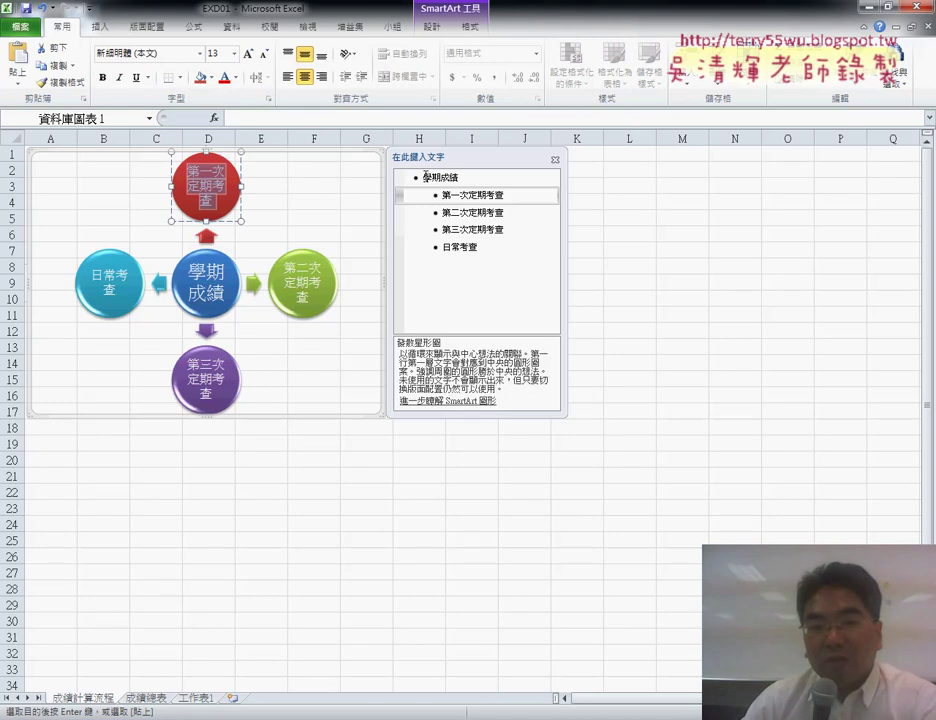
pyautogui.moveTo(424, 177); pyautogui.dragTo(481, 248)
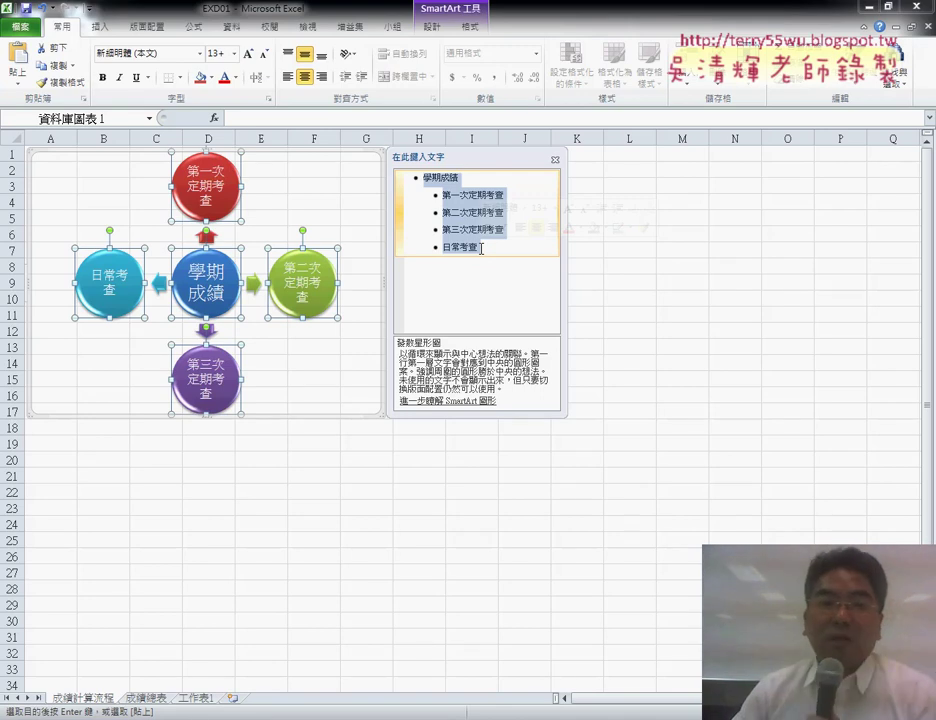
pyautogui.click(234, 53)
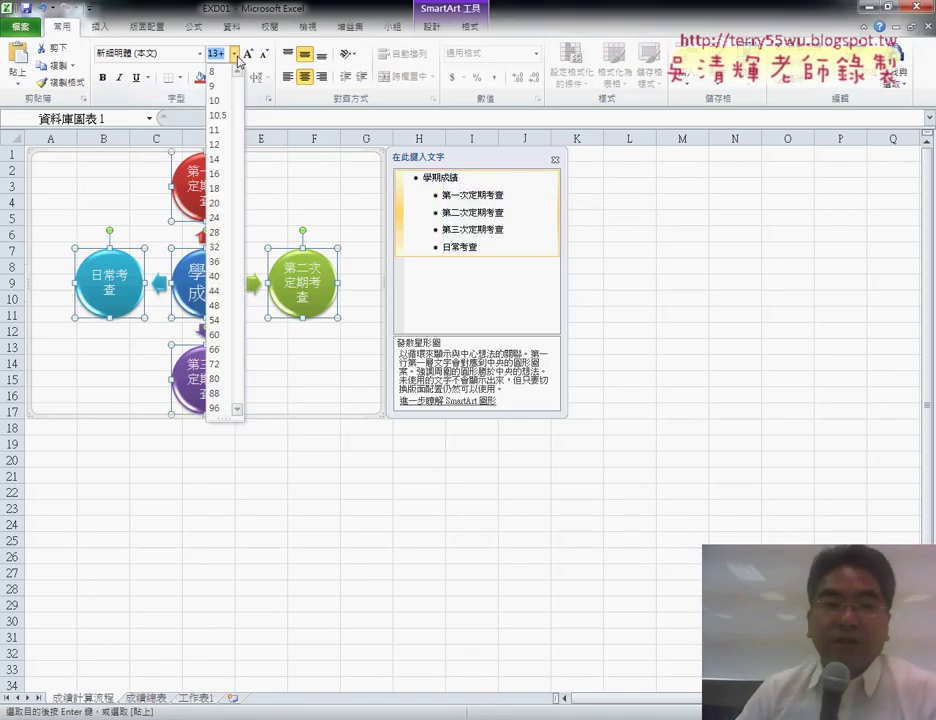
pyautogui.click(214, 131)
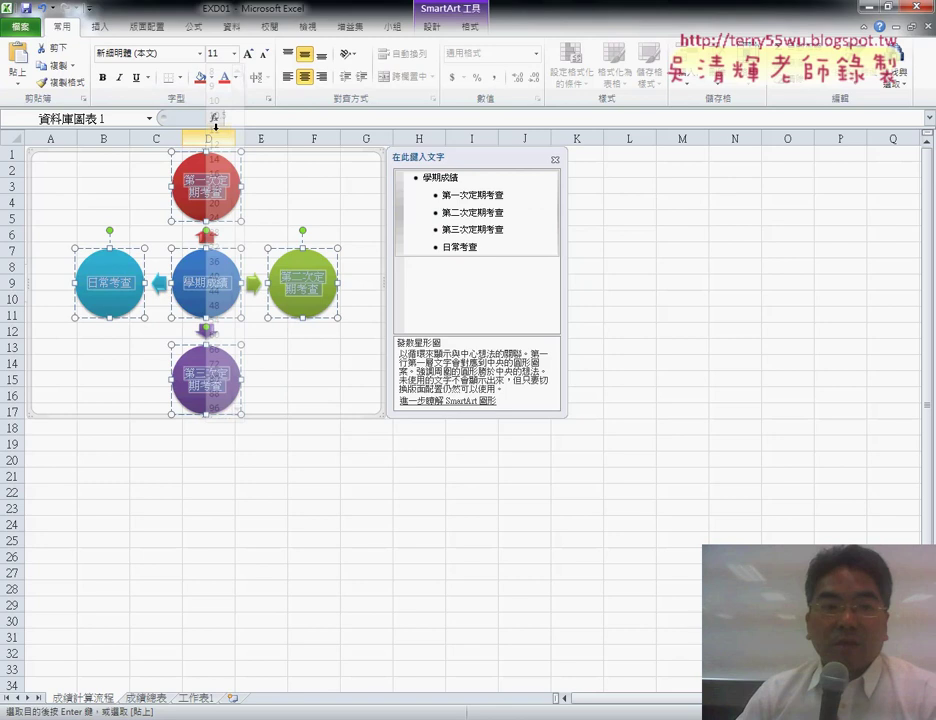
pyautogui.click(201, 53)
pyautogui.moveTo(298, 115); pyautogui.dragTo(305, 178)
pyautogui.click(239, 179)
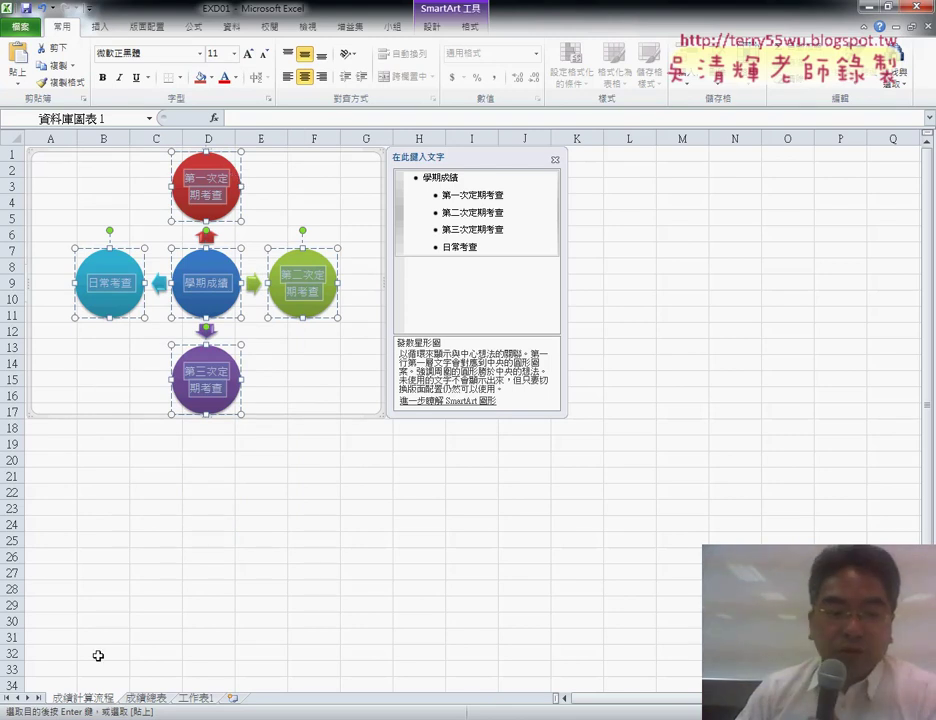
pyautogui.hotkey('alt', 'Tab')
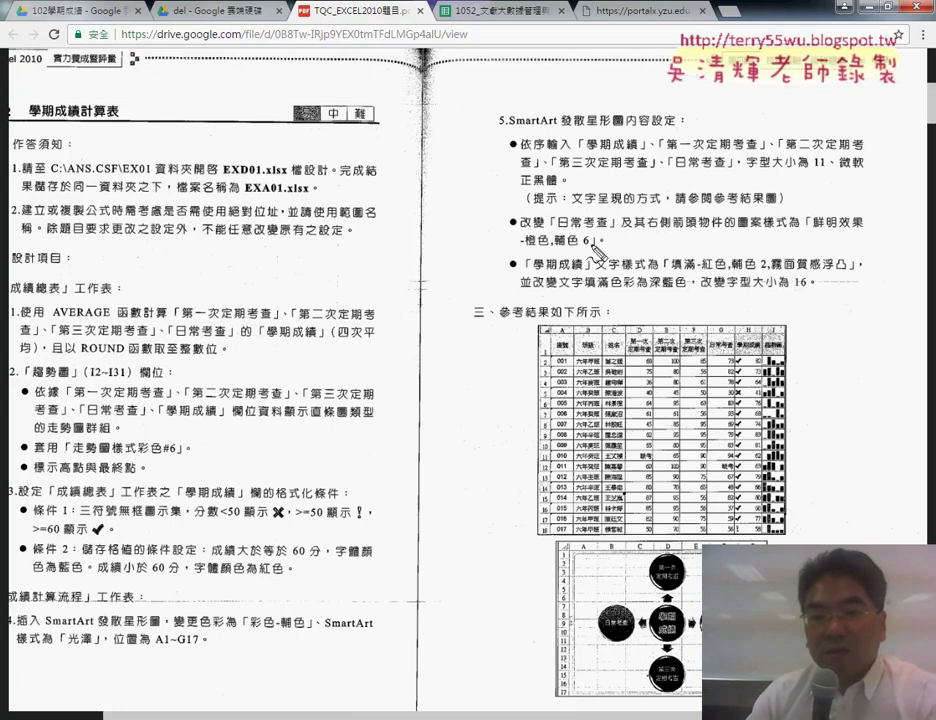
# - Underline the 日常考查 鮮明效果-橙色,輔色 6 style requirement, clear the marks, and minimize the PDF
pyautogui.moveTo(557, 233); pyautogui.dragTo(605, 232)
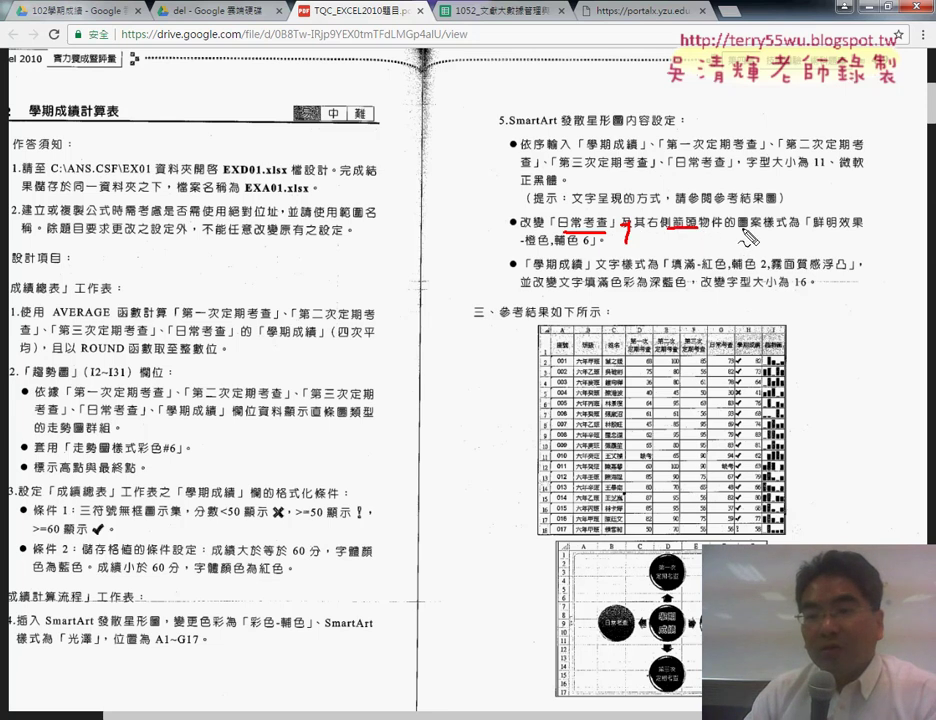
pyautogui.moveTo(742, 231); pyautogui.dragTo(786, 231)
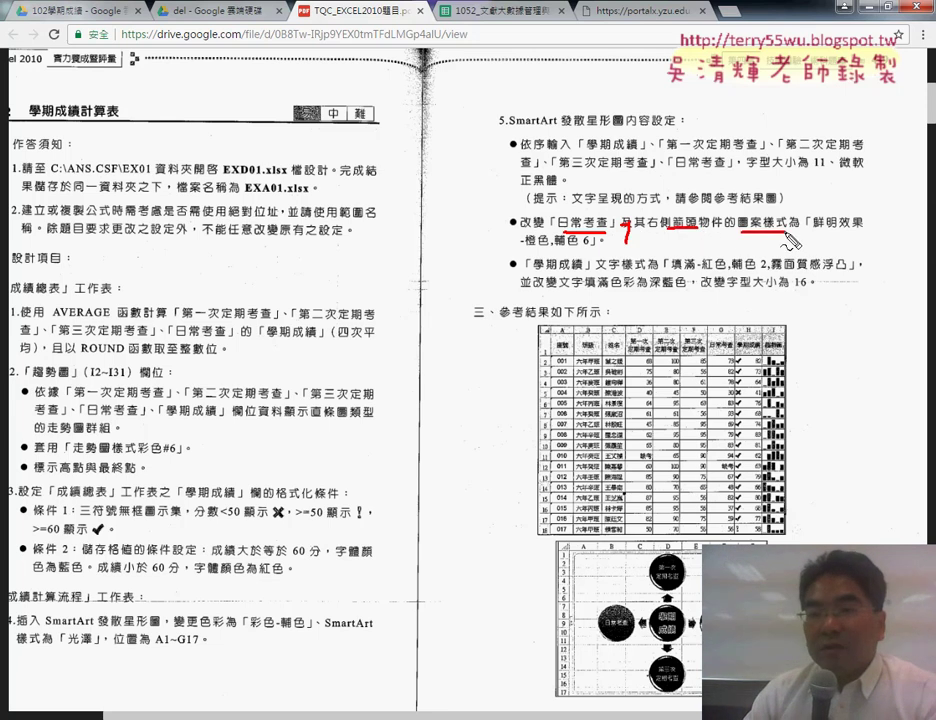
pyautogui.moveTo(840, 229); pyautogui.dragTo(862, 228)
pyautogui.moveTo(527, 245); pyautogui.dragTo(597, 245)
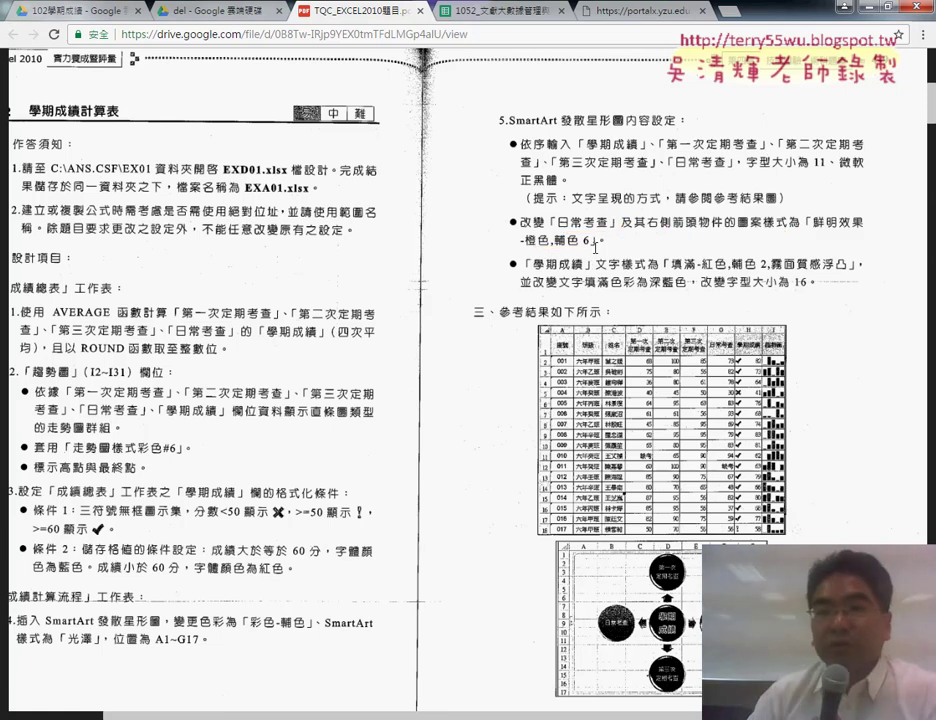
pyautogui.press('Escape')
pyautogui.click(882, 6)
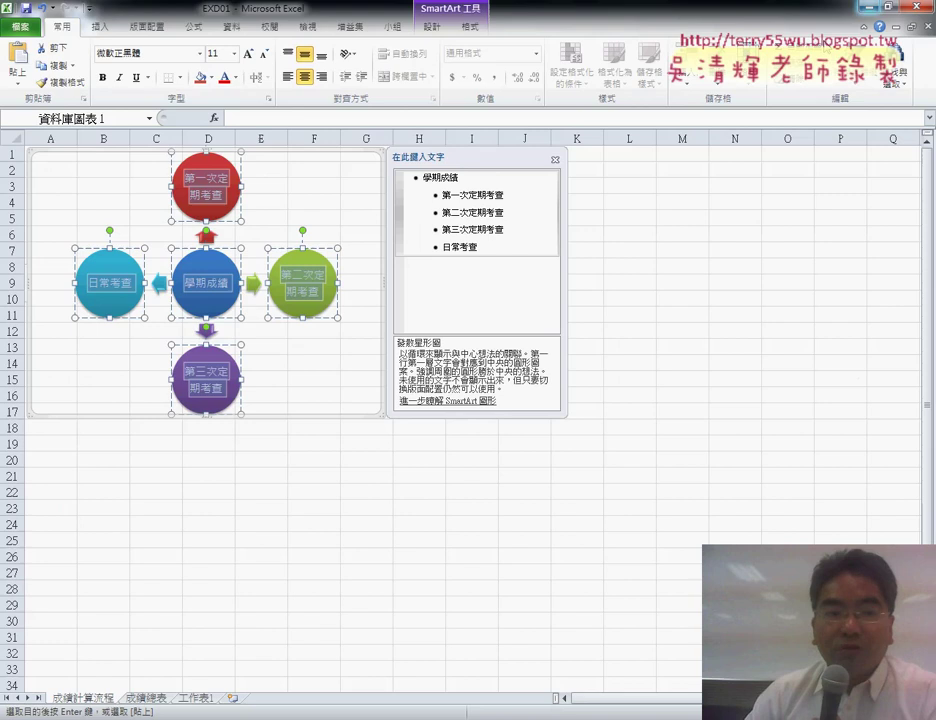
# - Select the 日常考查 circle and its arrow, recheck the PDF, and show SmartArt Format options
pyautogui.click(113, 263)
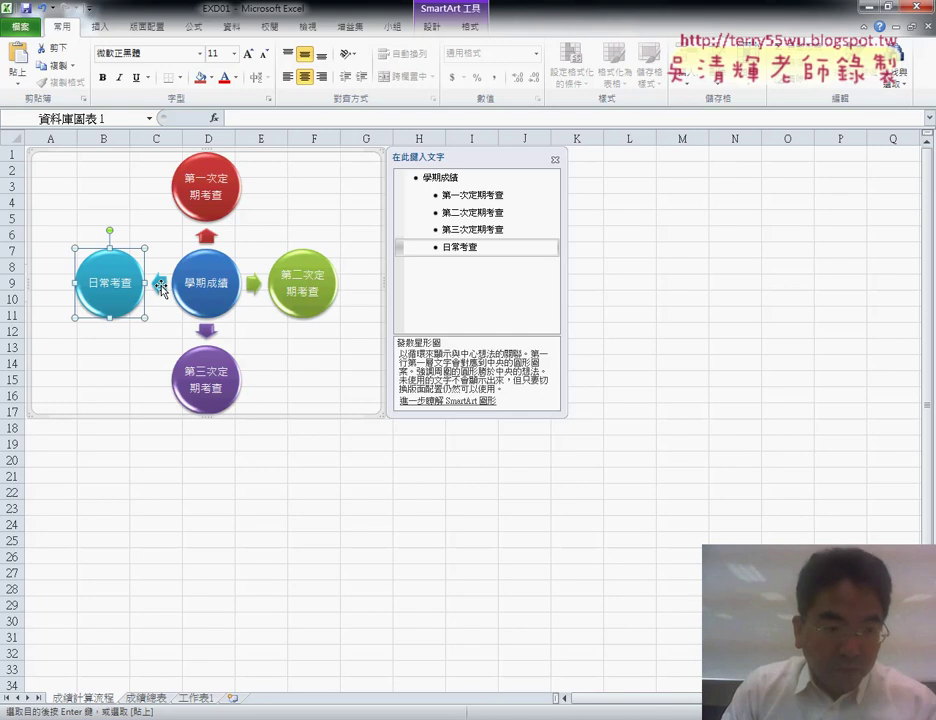
pyautogui.keyDown('ctrl'); pyautogui.click(160, 288); pyautogui.keyUp('ctrl')
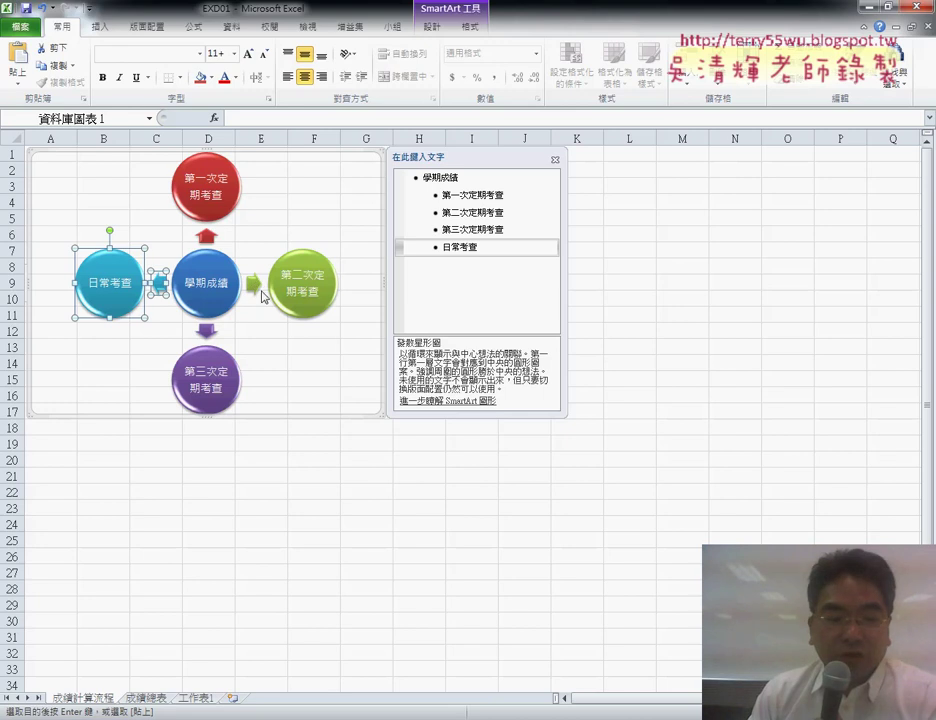
pyautogui.hotkey('alt', 'Tab')
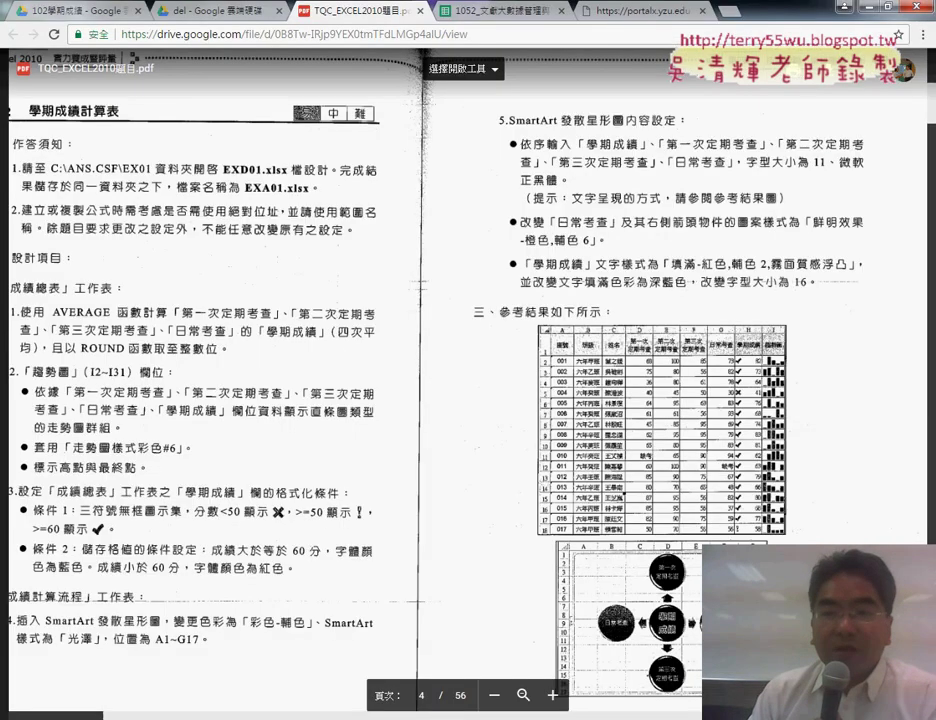
pyautogui.hotkey('alt', 'Tab')
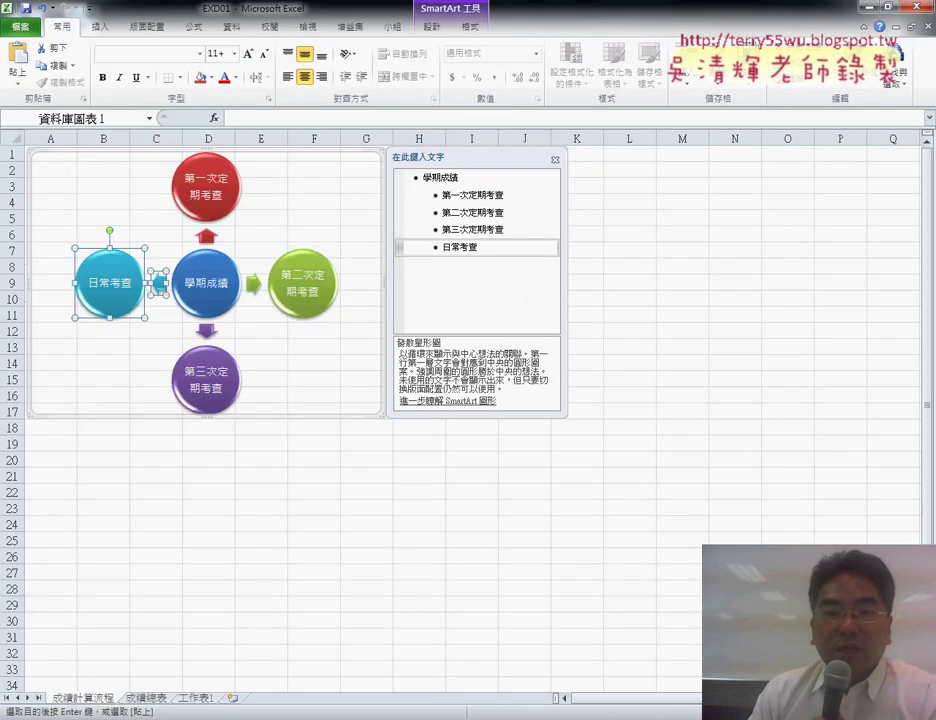
pyautogui.click(472, 28)
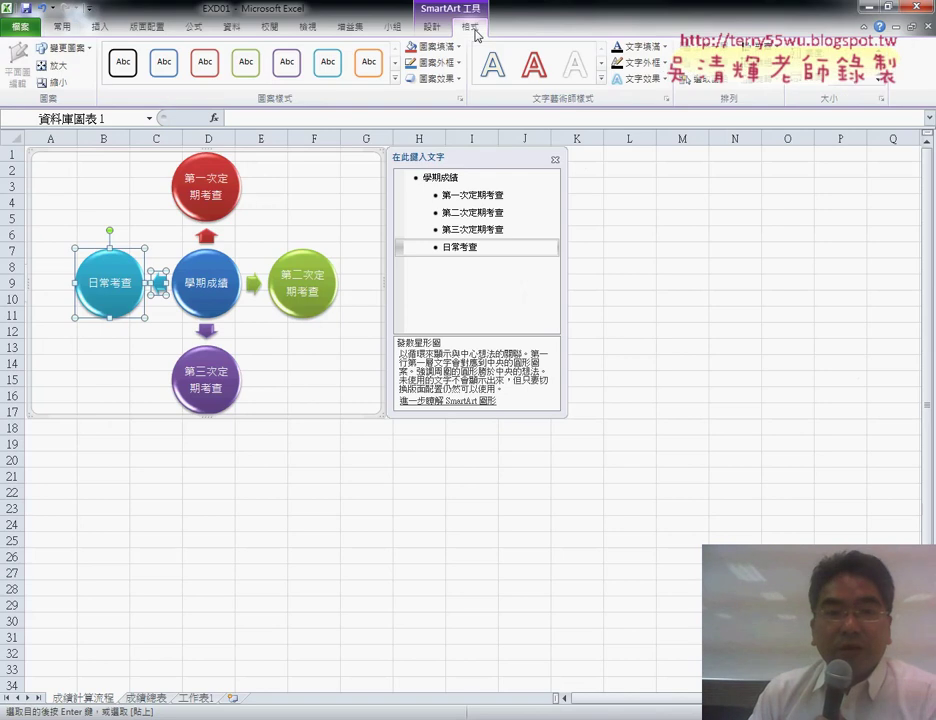
# - Give the 日常考查 circle and arrow the 鮮明效果 - 橙色, 輔色 6 shape style, then bring up the exam PDF
pyautogui.click(395, 81)
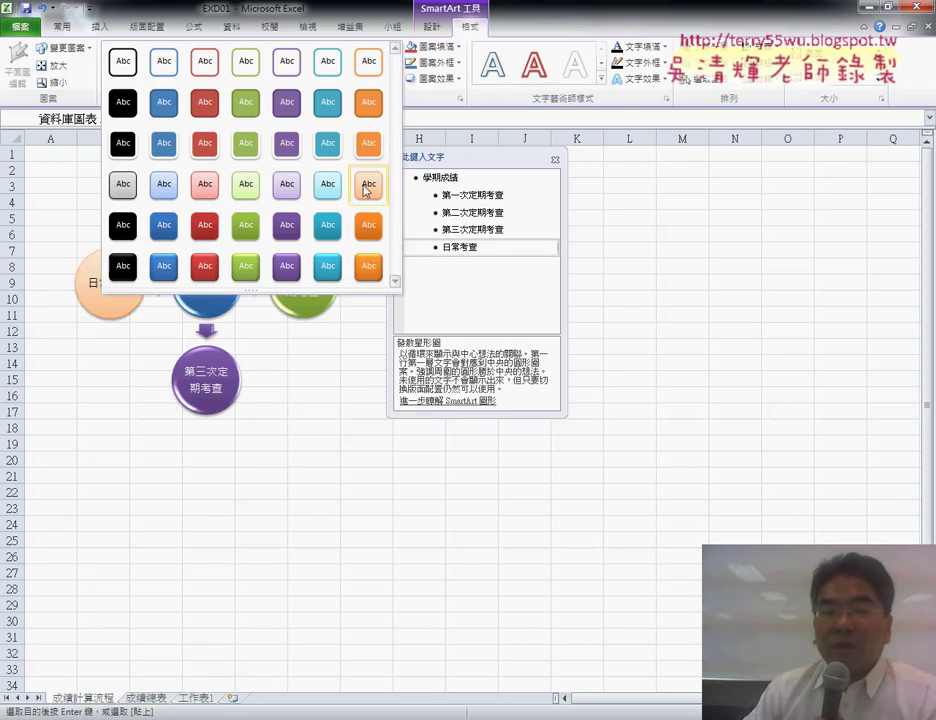
pyautogui.click(360, 272)
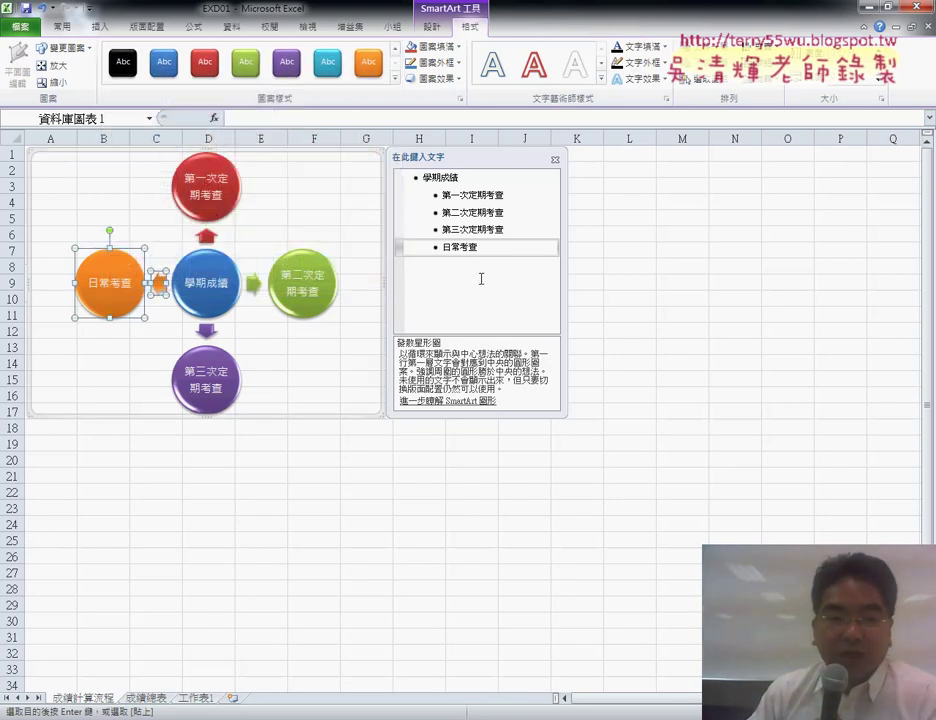
pyautogui.hotkey('alt', 'Tab')
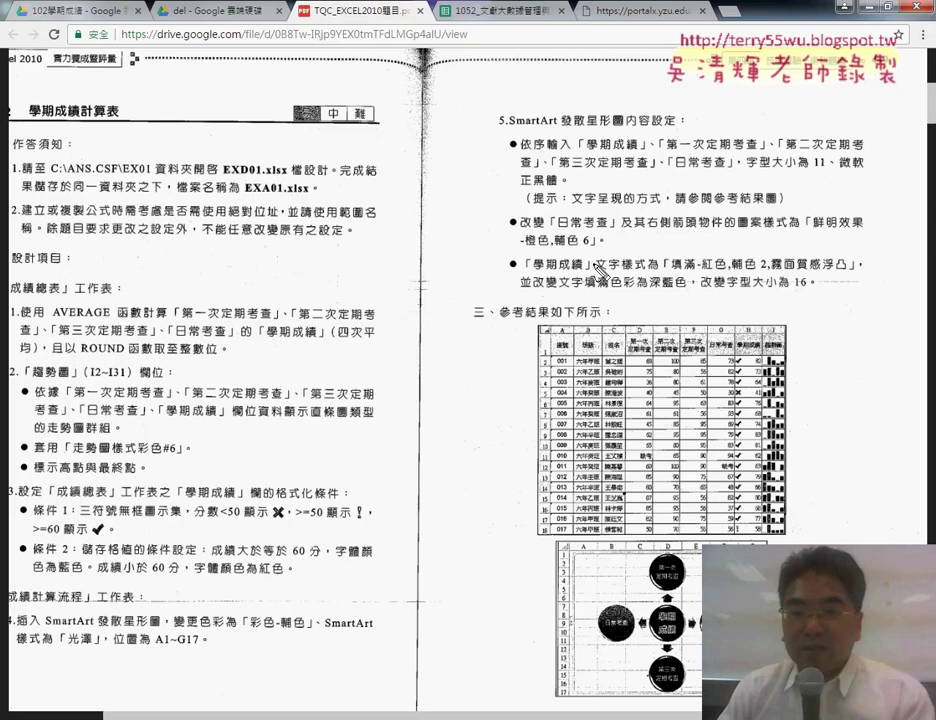
# - Mark the PDF's text-style requirements (red matte bevel, dark-blue fill, size 16), clear the marks, and return to Excel
pyautogui.moveTo(603, 268); pyautogui.dragTo(632, 267)
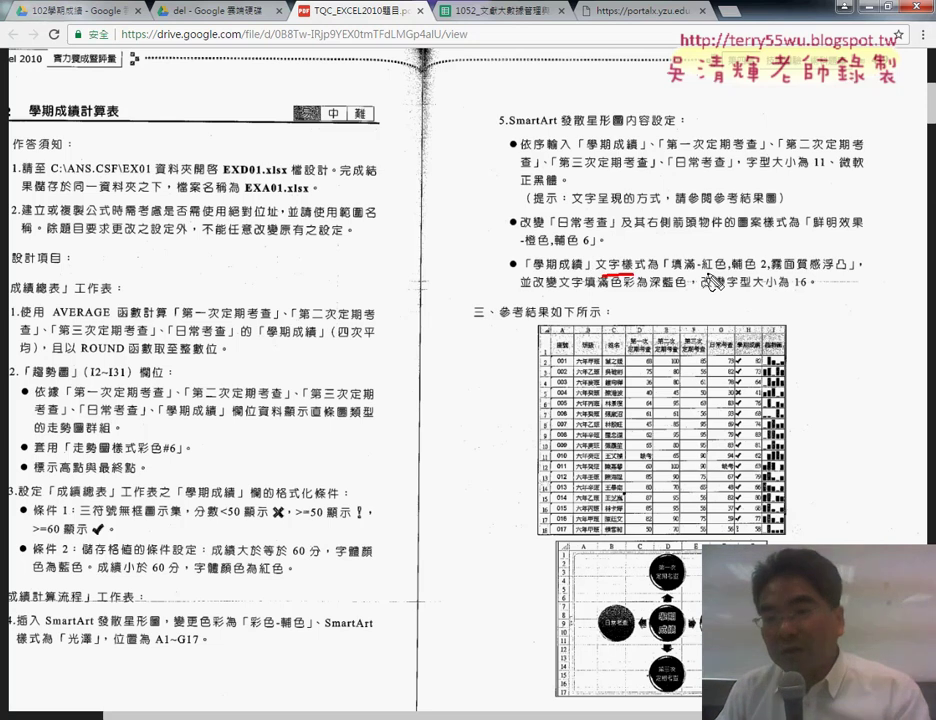
pyautogui.moveTo(848, 267); pyautogui.dragTo(672, 266)
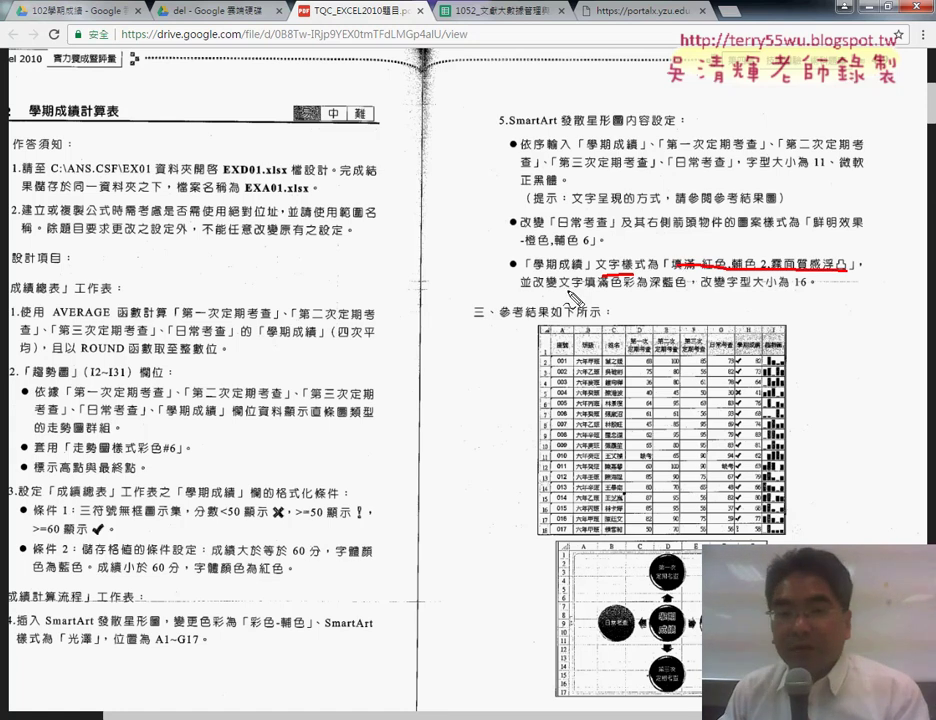
pyautogui.moveTo(589, 292)
pyautogui.mouseDown()
pyautogui.moveTo(686, 298)
pyautogui.moveTo(722, 285)
pyautogui.mouseUp()
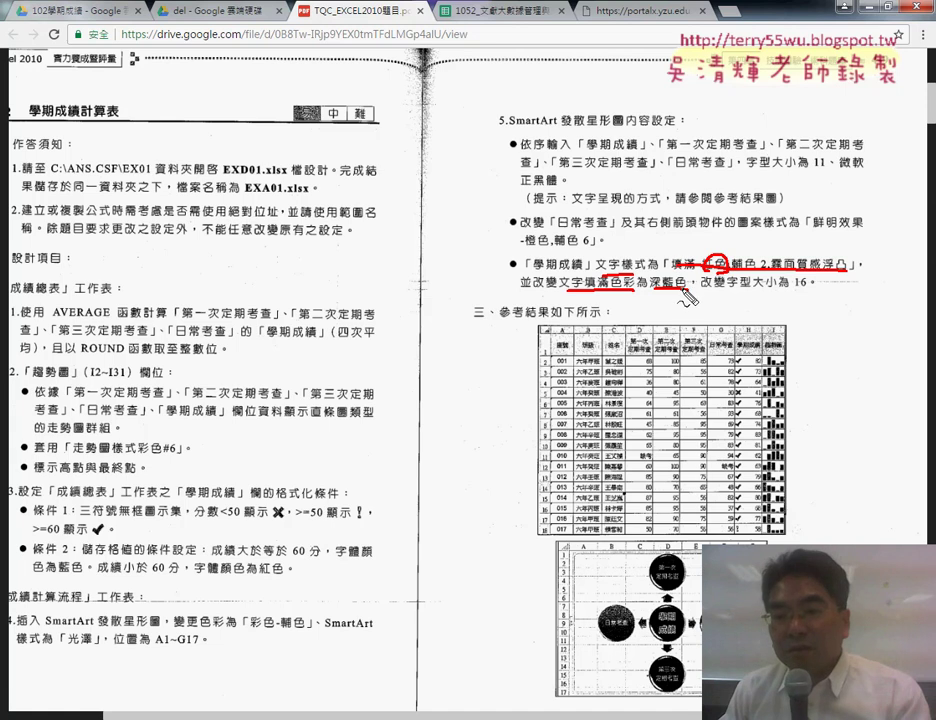
pyautogui.moveTo(787, 292); pyautogui.dragTo(800, 293)
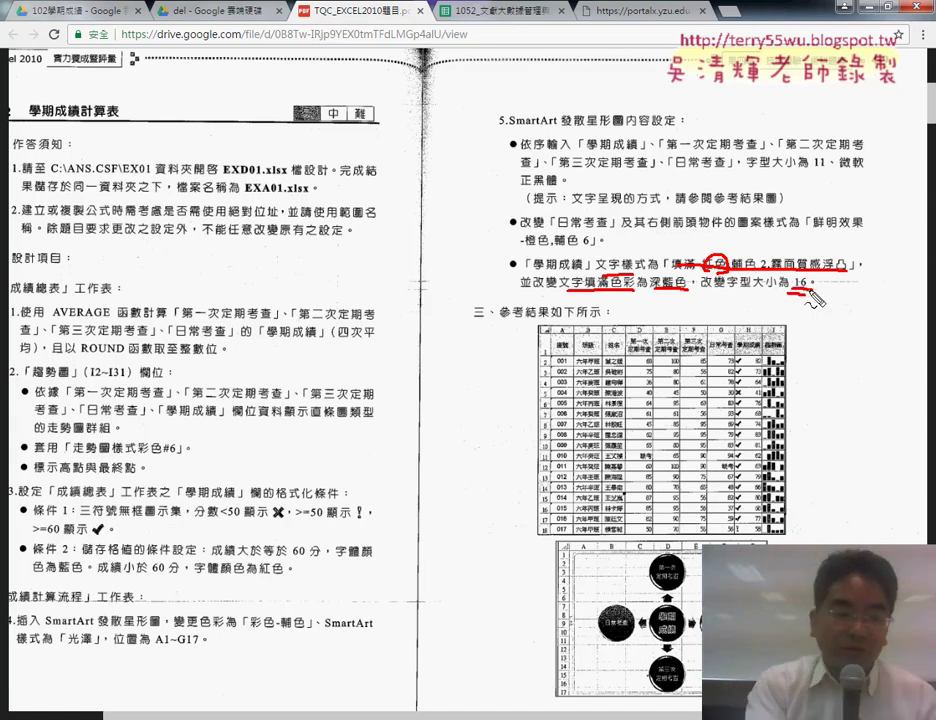
pyautogui.press('Escape')
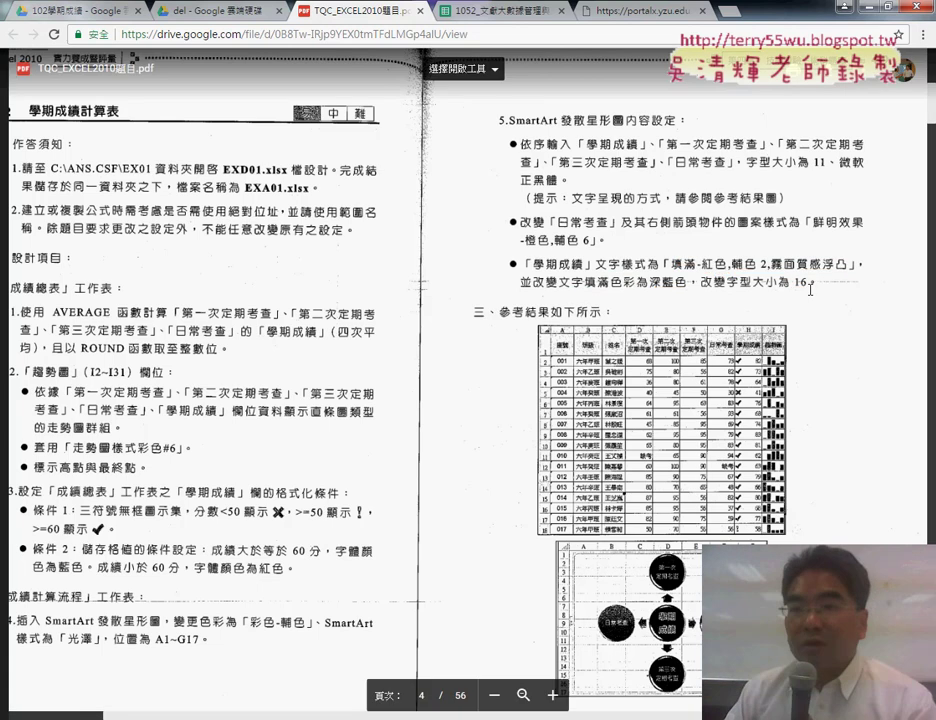
pyautogui.click(868, 9)
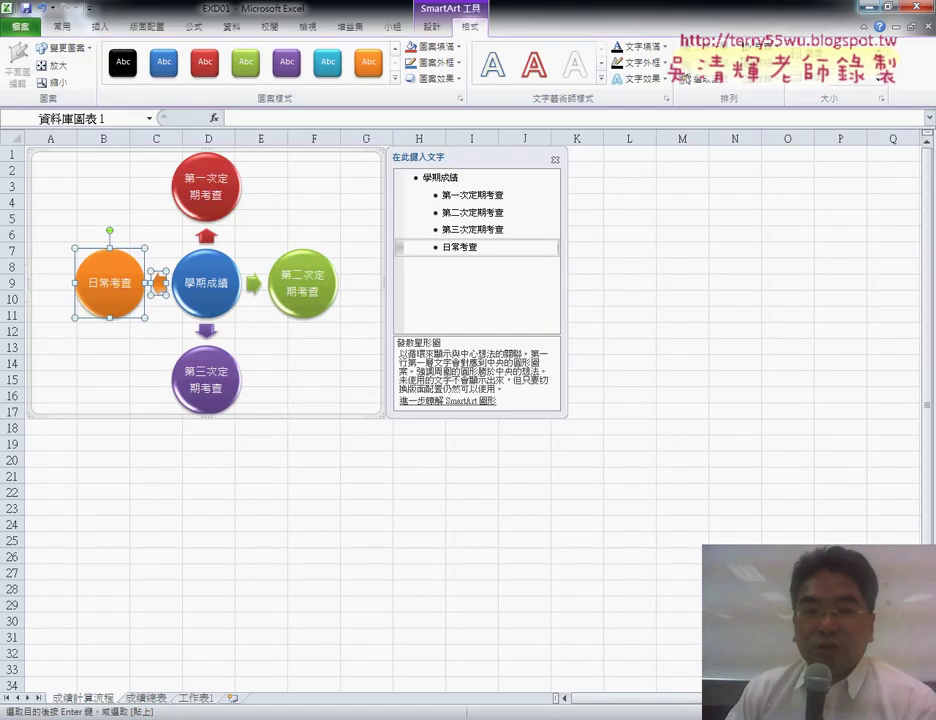
# - Apply the 填滿 - 紅色, 輔色 2, 霧面質感浮凸 WordArt style to the centre 學期成績 text, then view the PDF
pyautogui.click(220, 260)
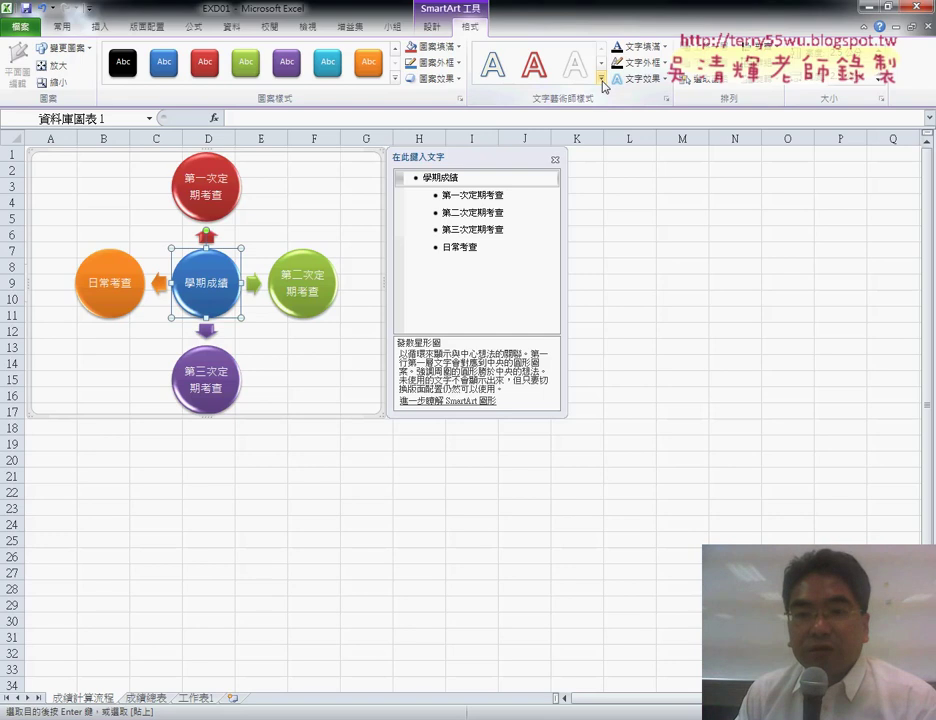
pyautogui.click(602, 78)
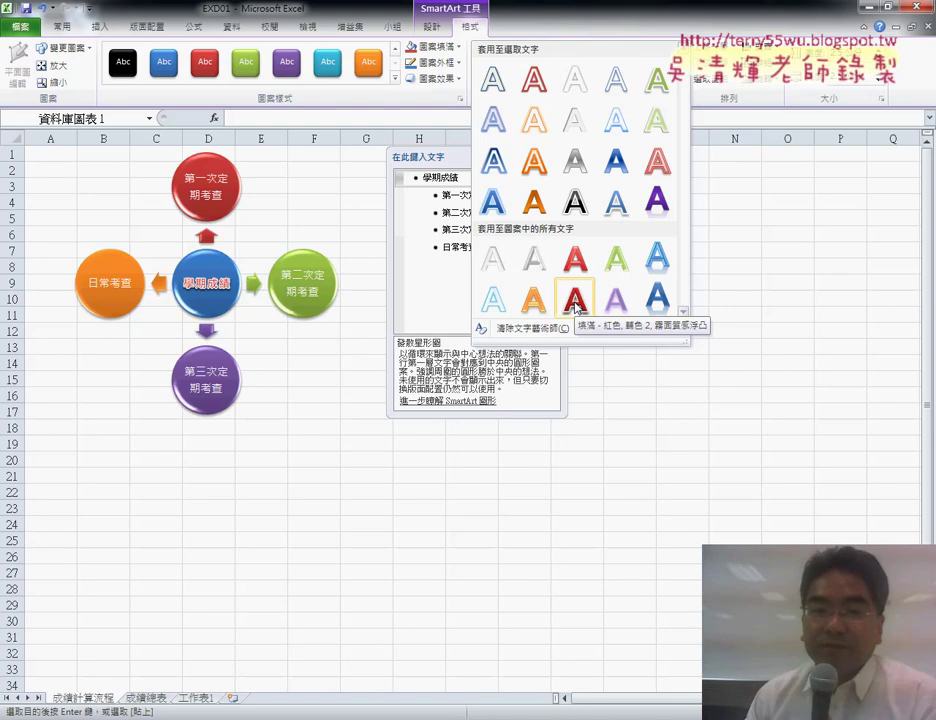
pyautogui.click(575, 304)
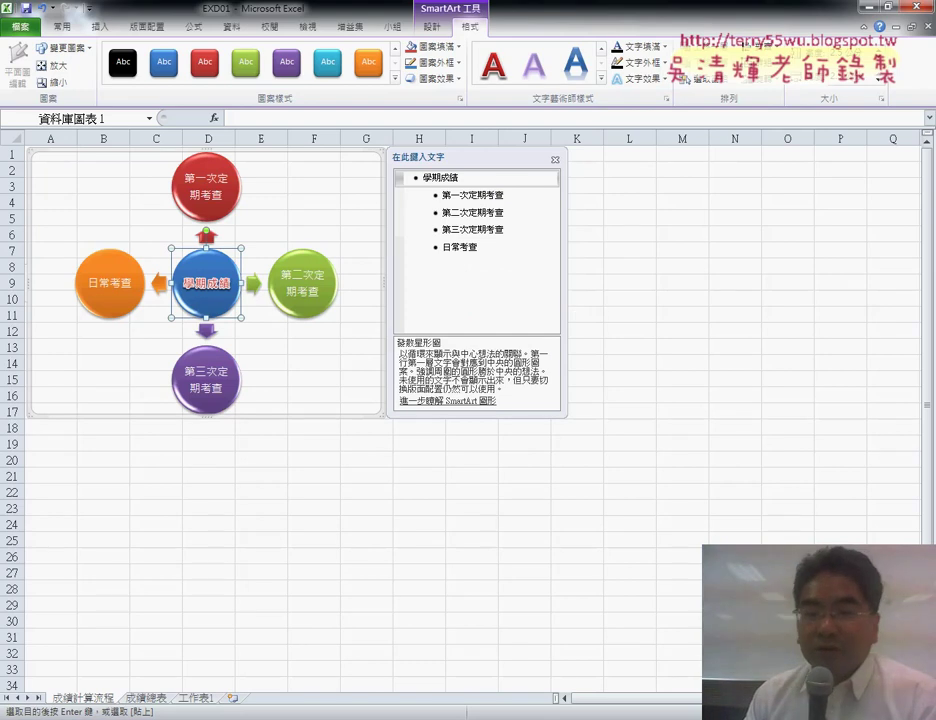
pyautogui.hotkey('alt', 'Tab')
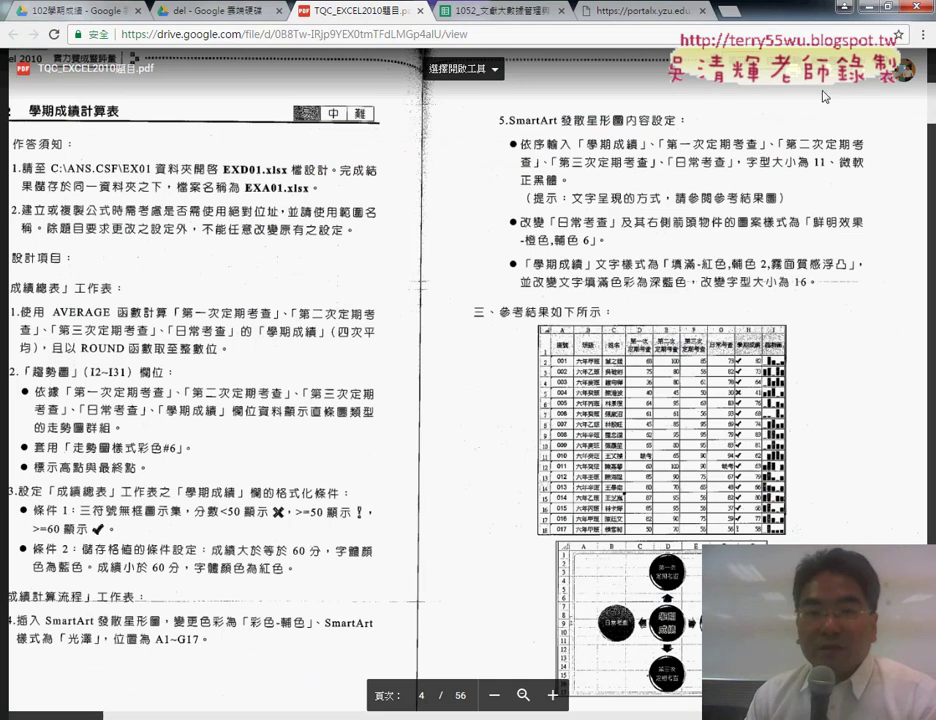
# - Set the centre 學期成績 text to 深藍 font colour at 16 pt, then check the exam PDF
pyautogui.hotkey('alt', 'Tab')
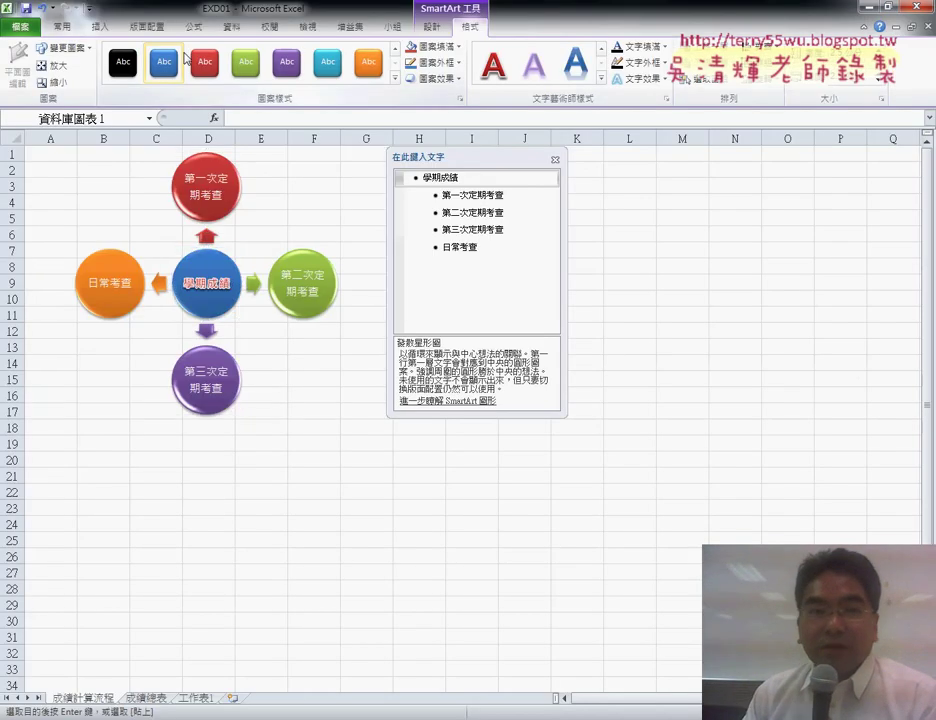
pyautogui.click(62, 28)
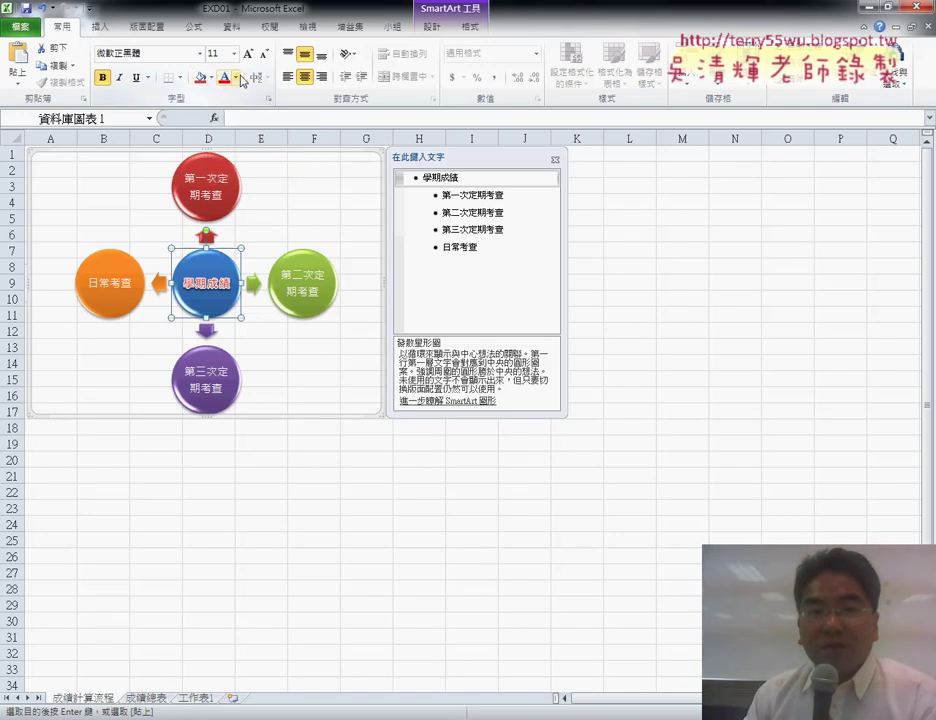
pyautogui.click(238, 79)
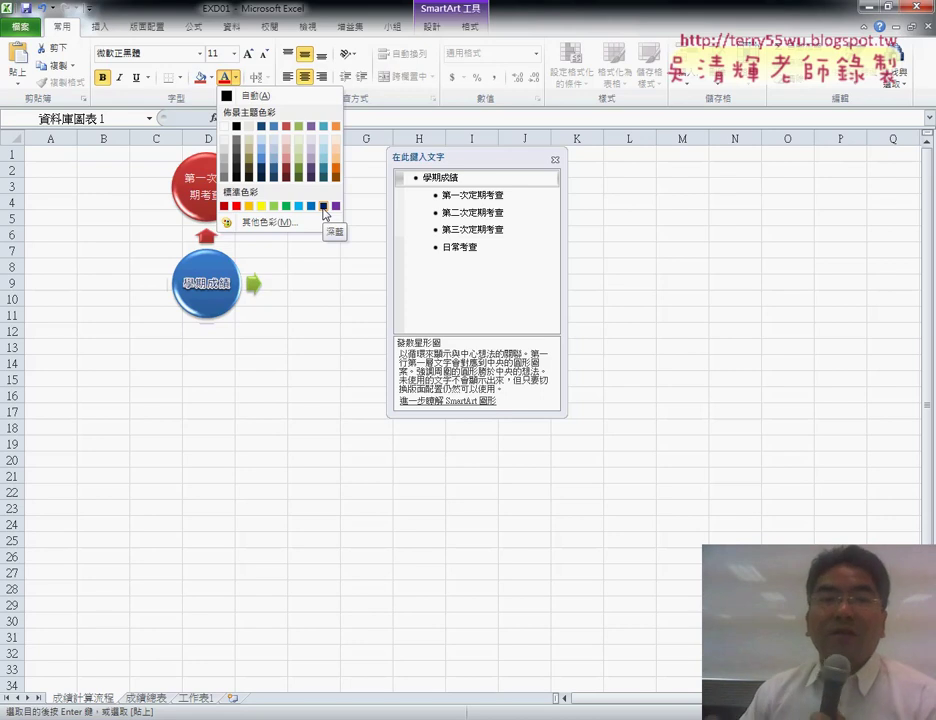
pyautogui.click(323, 206)
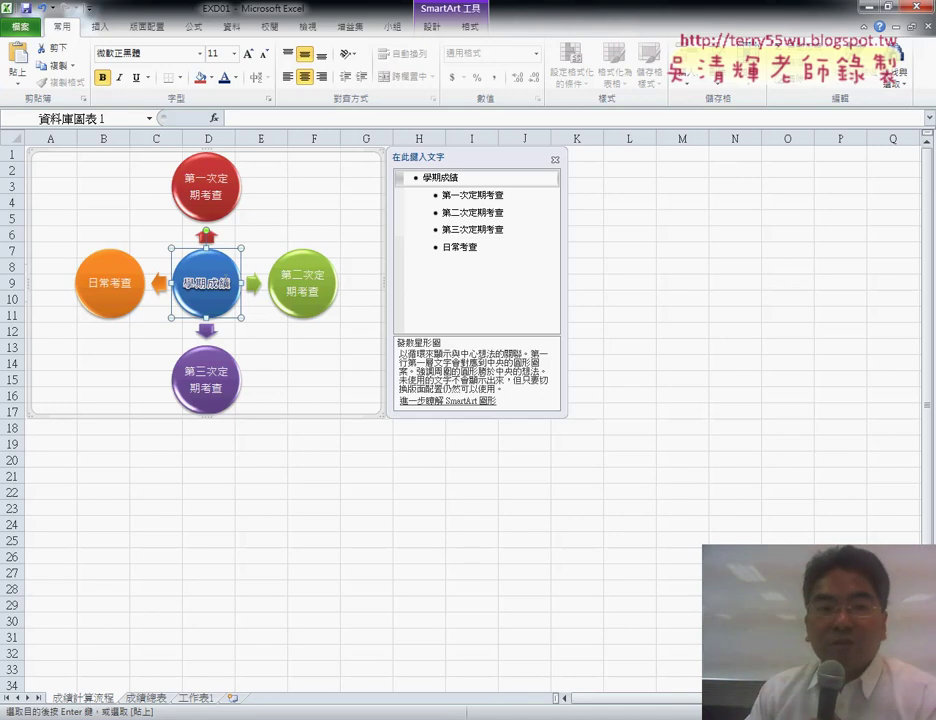
pyautogui.click(236, 54)
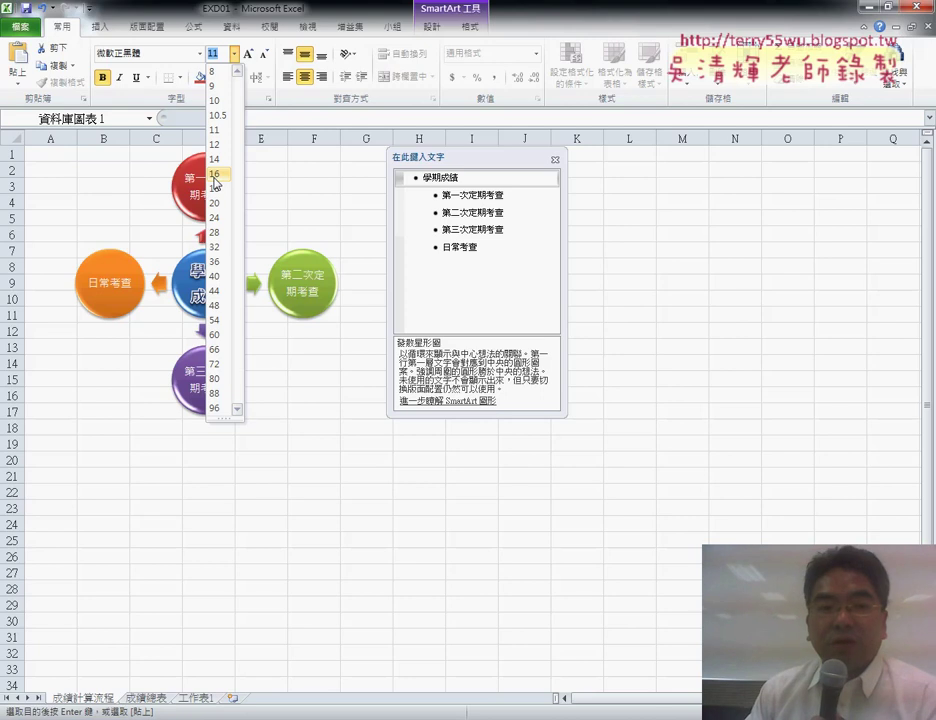
pyautogui.click(214, 174)
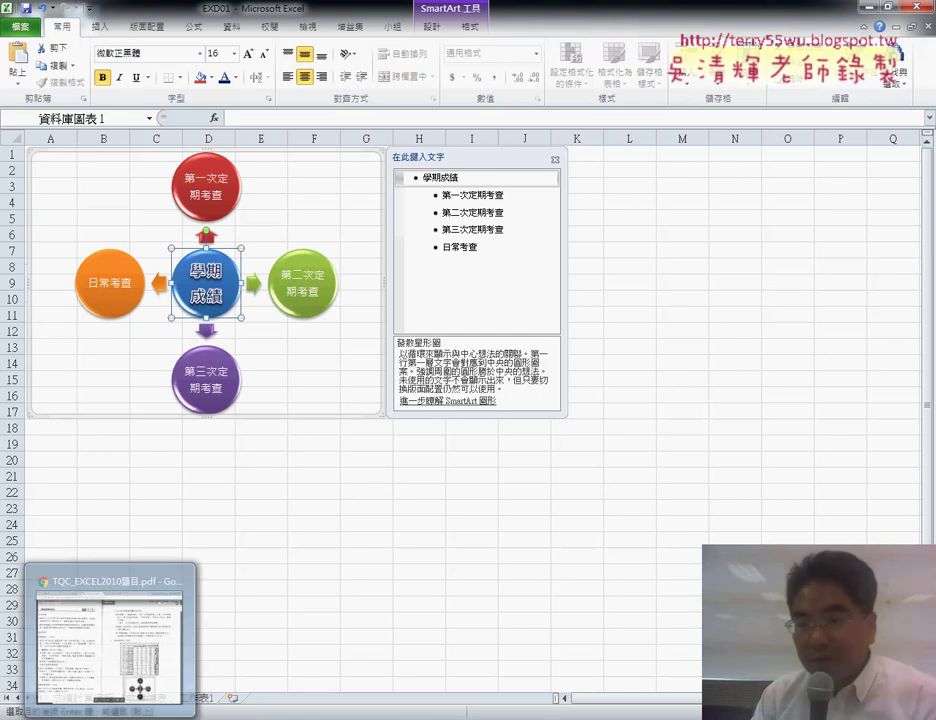
pyautogui.click(130, 670)
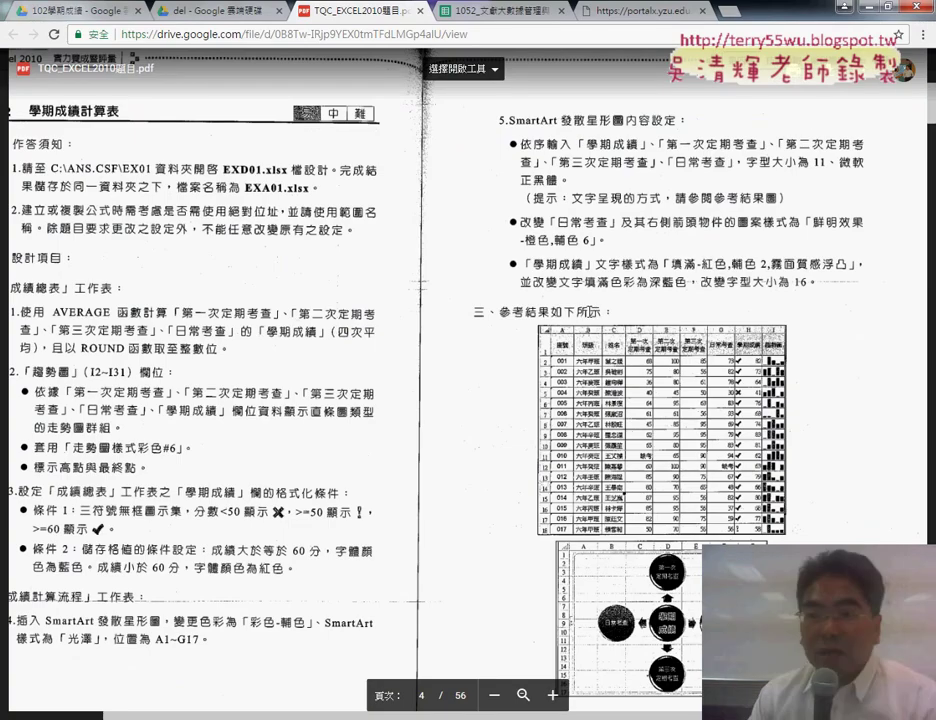
# - Back in Excel, use Save As to store the workbook under the name 102A
pyautogui.click(866, 7)
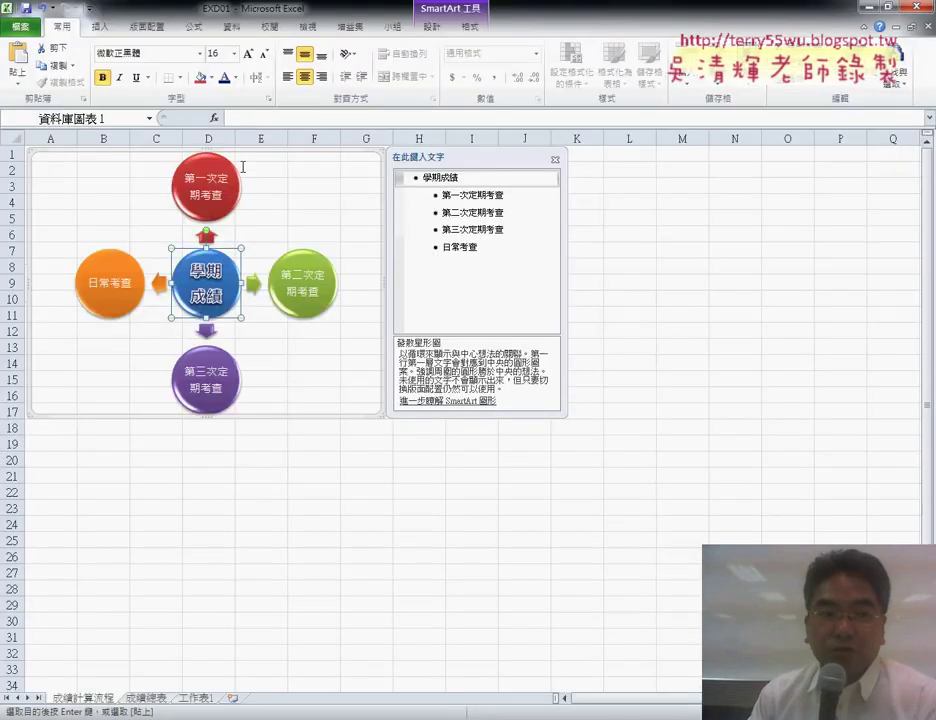
pyautogui.click(20, 27)
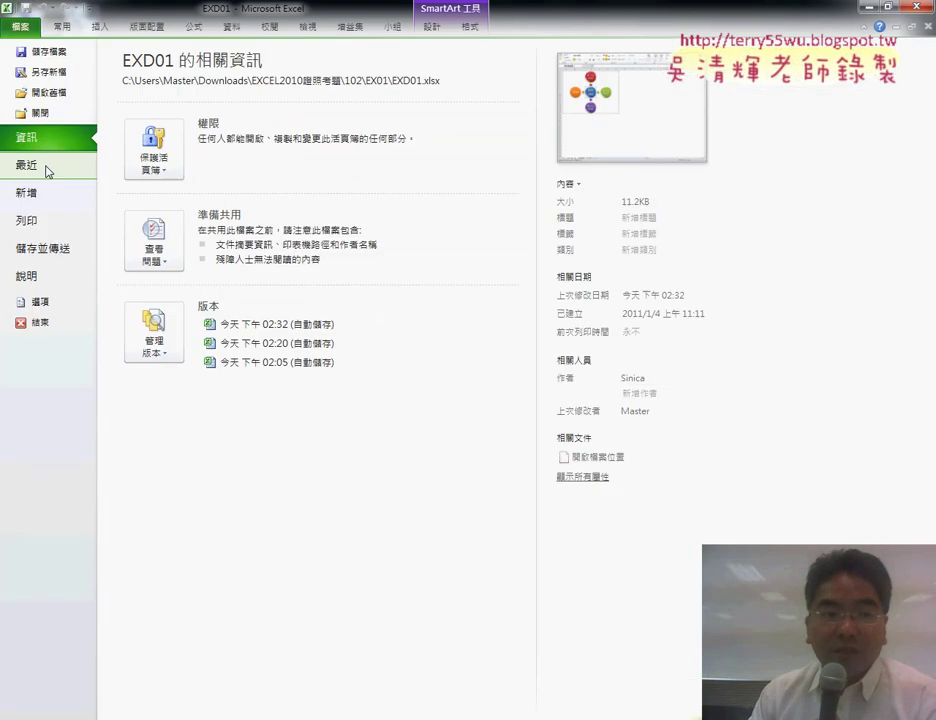
pyautogui.click(45, 70)
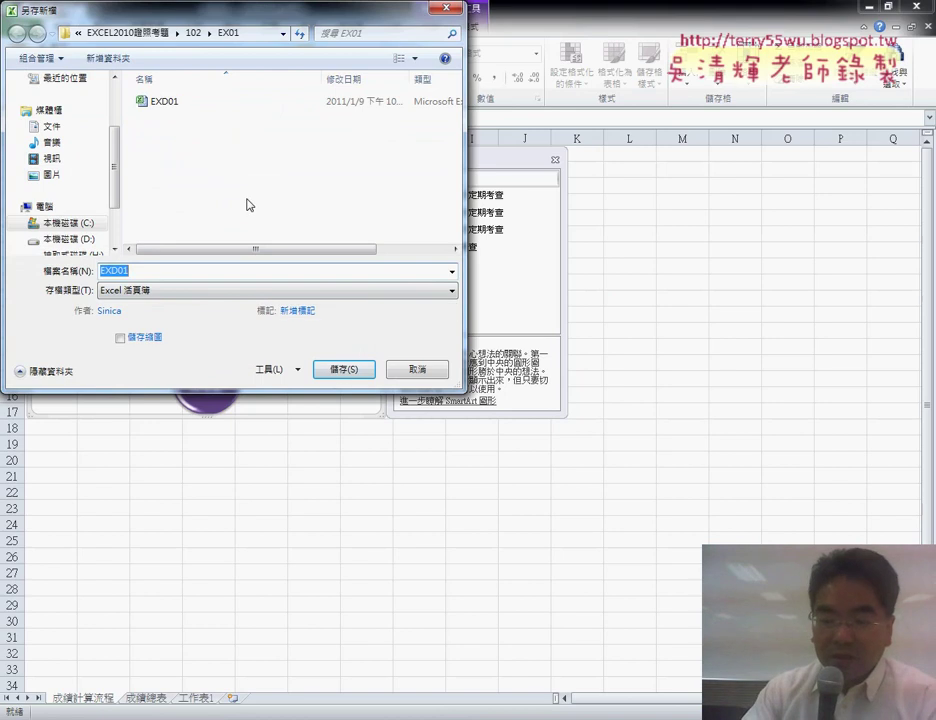
pyautogui.write('102A')
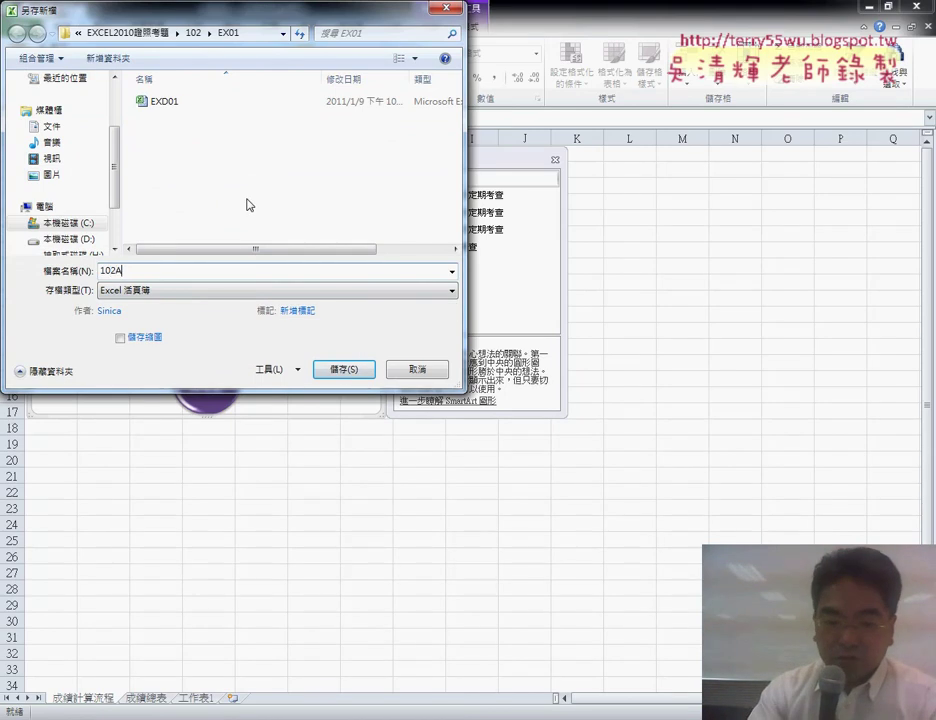
pyautogui.press('Return')
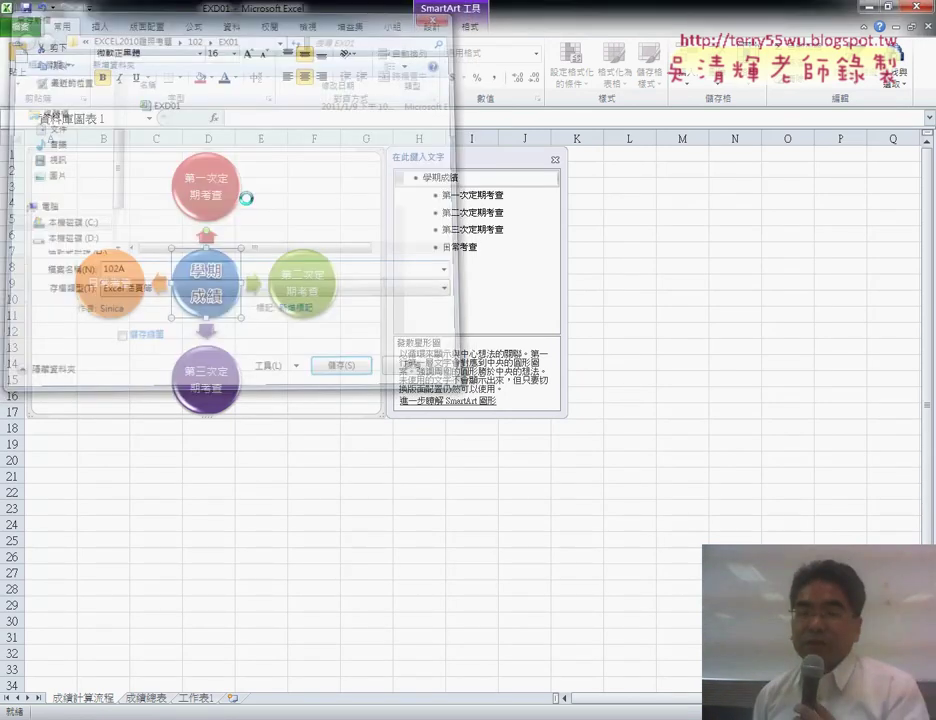